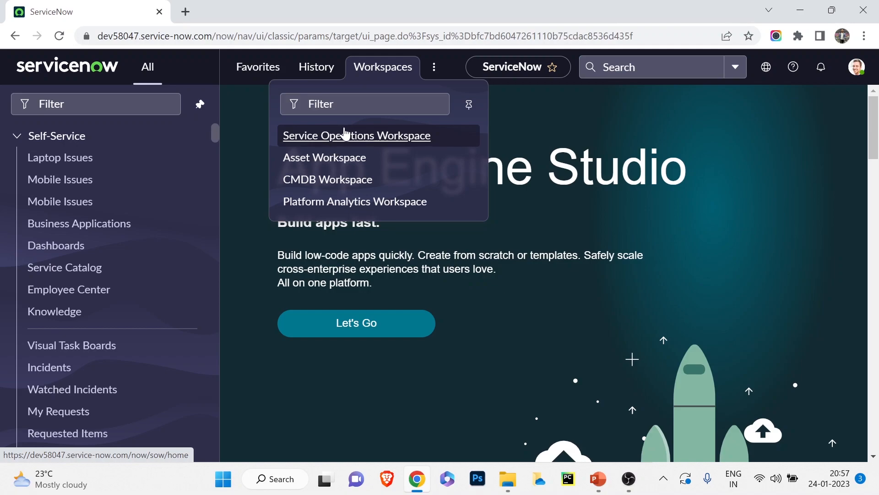
# Open the Asset Workspace in a new browser tab and switch to it
pyautogui.middleClick(328, 160)
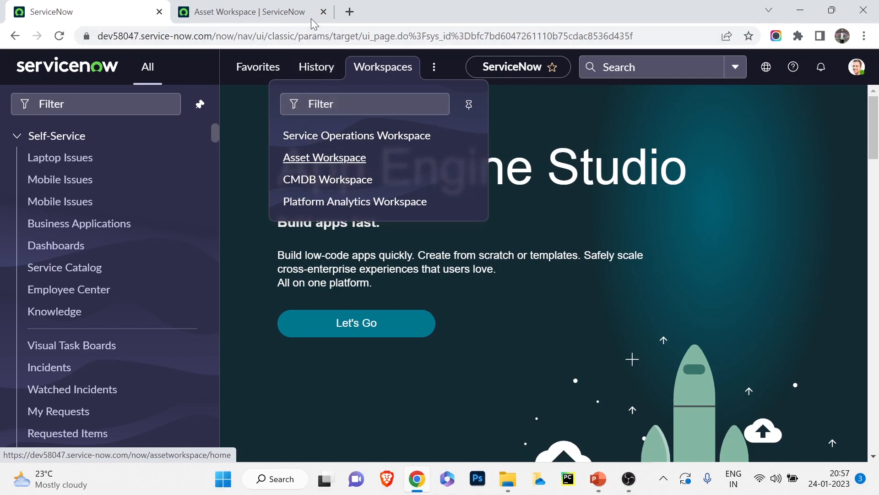
pyautogui.click(281, 7)
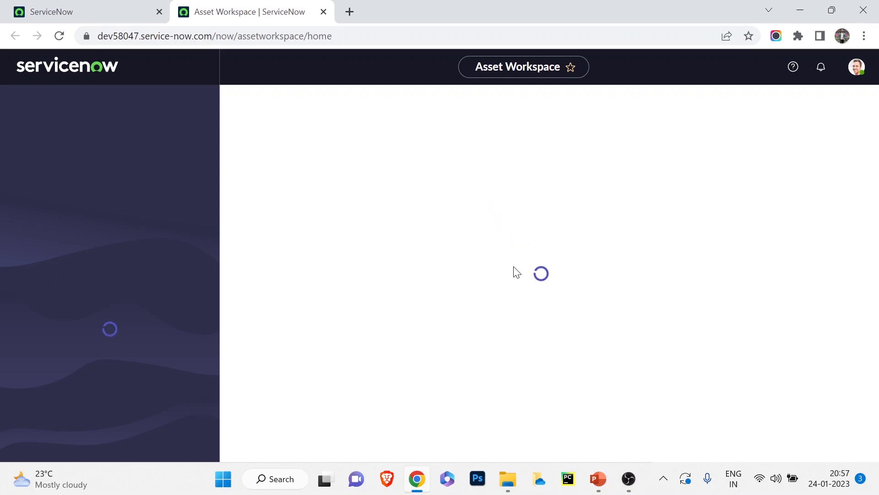
pyautogui.scroll(-3, 284, 178)
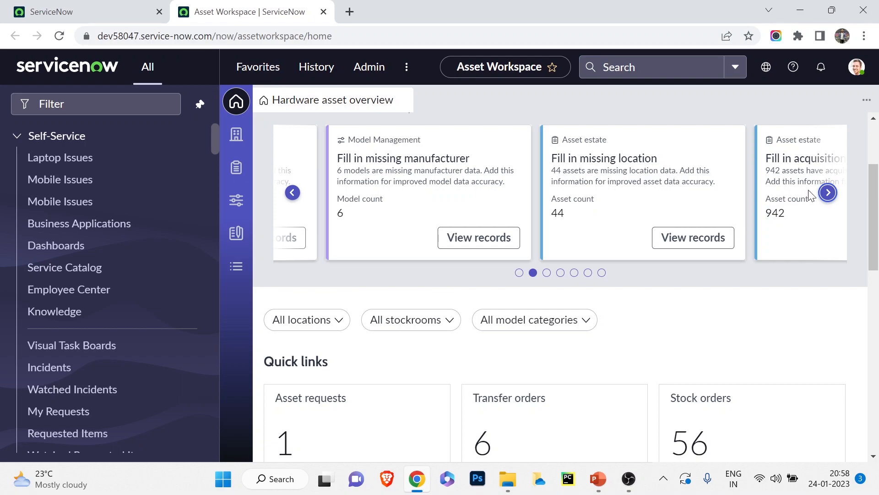
# Examine the Hardware asset overview, including the Important Actions cards, quick links and the 360 asset view charts
pyautogui.click(829, 193)
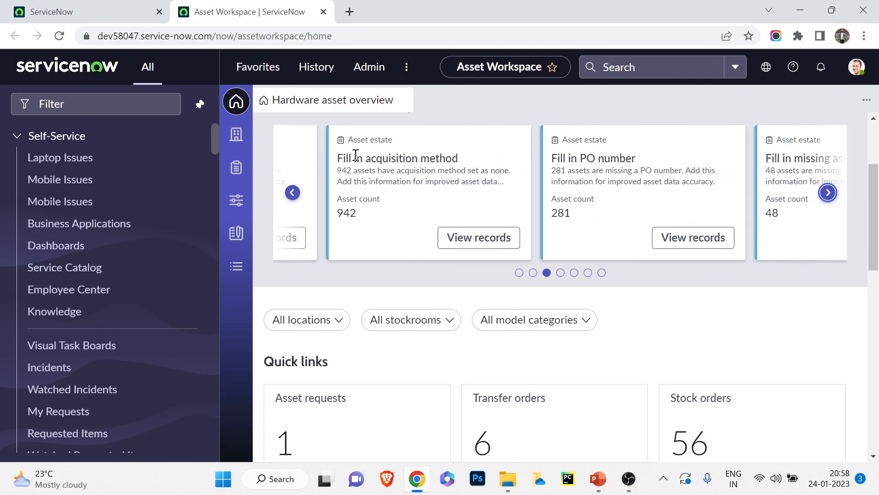
pyautogui.scroll(-3, 536, 158)
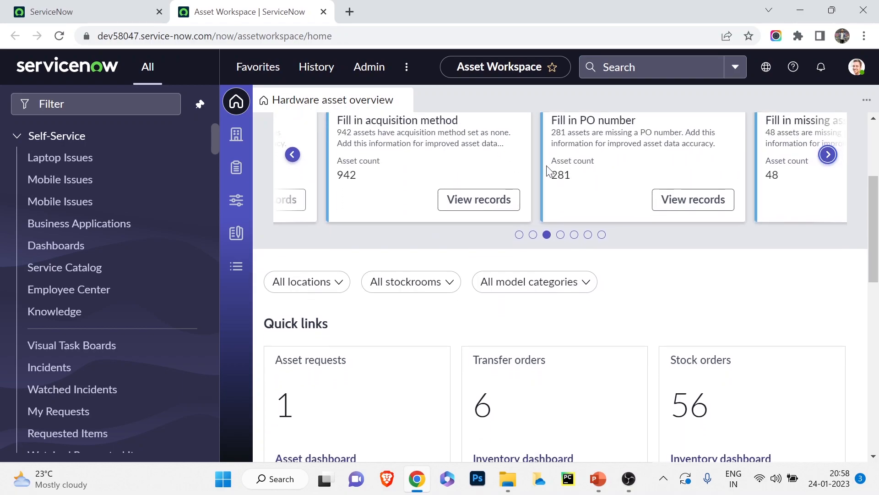
pyautogui.scroll(-2, 540, 178)
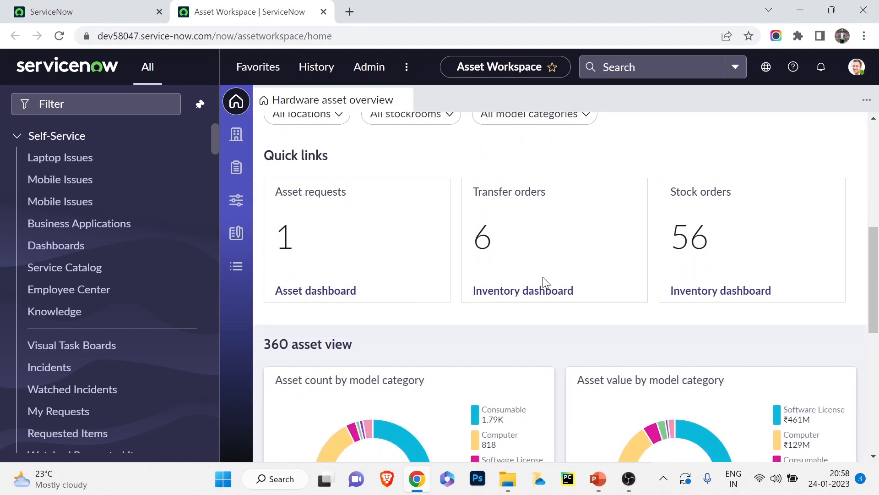
pyautogui.scroll(-8, 422, 157)
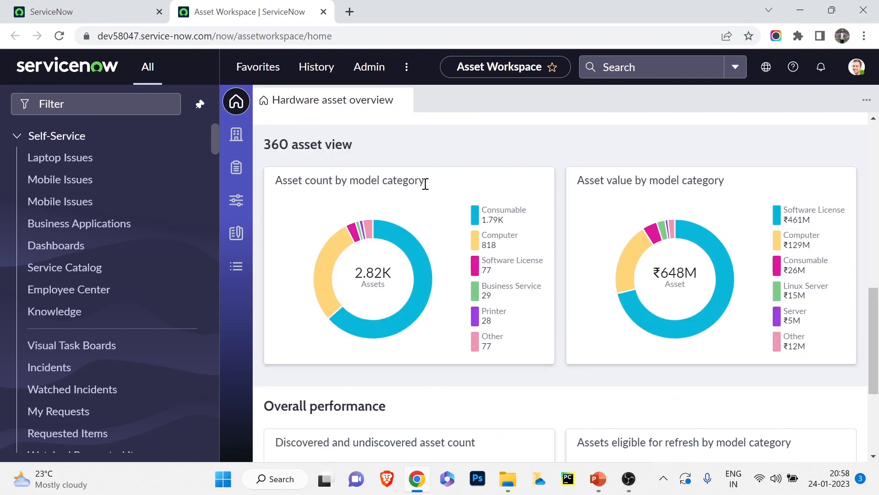
pyautogui.scroll(3, 425, 240)
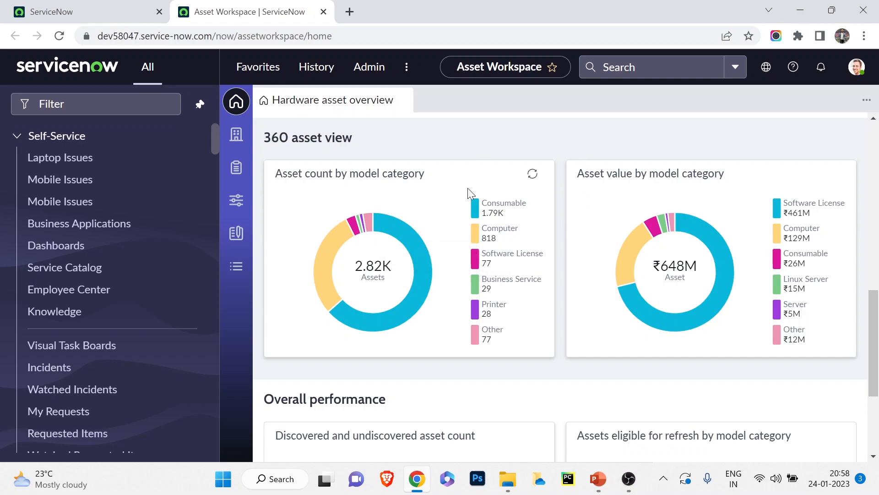
pyautogui.scroll(-2, 485, 225)
pyautogui.scroll(-2, 486, 224)
pyautogui.scroll(10, 485, 224)
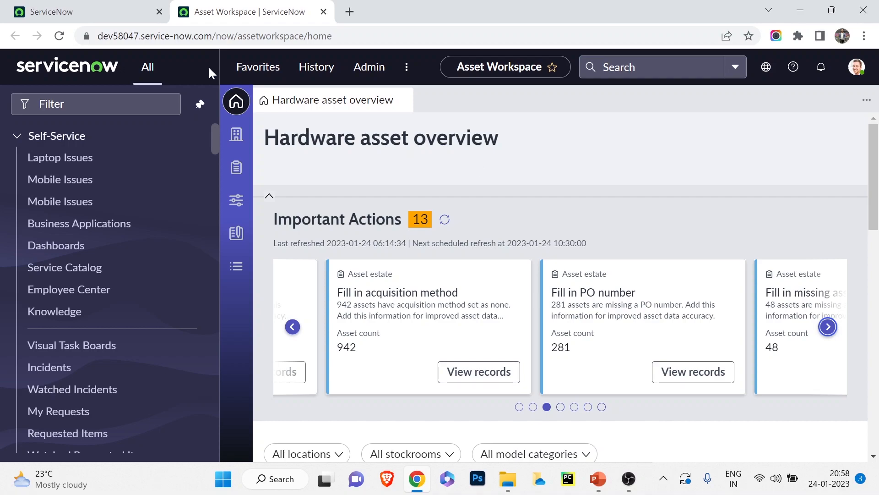
# Unpin the All menu in the Asset Workspace and look over the widened Hardware asset overview
pyautogui.click(201, 106)
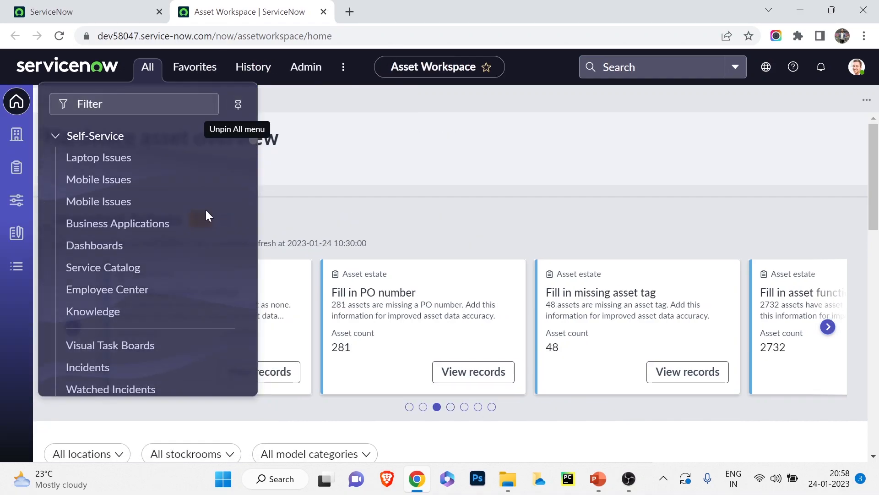
pyautogui.click(473, 140)
pyautogui.scroll(-2, 461, 217)
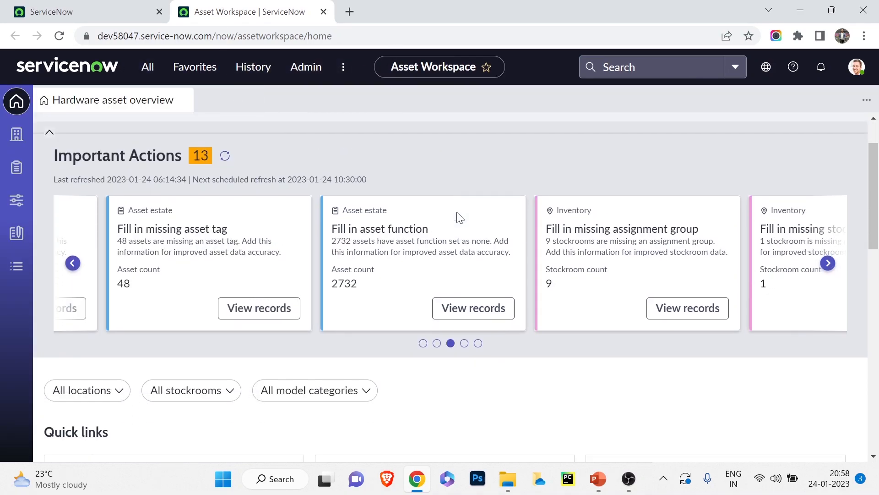
pyautogui.scroll(-15, 457, 212)
pyautogui.scroll(15, 458, 225)
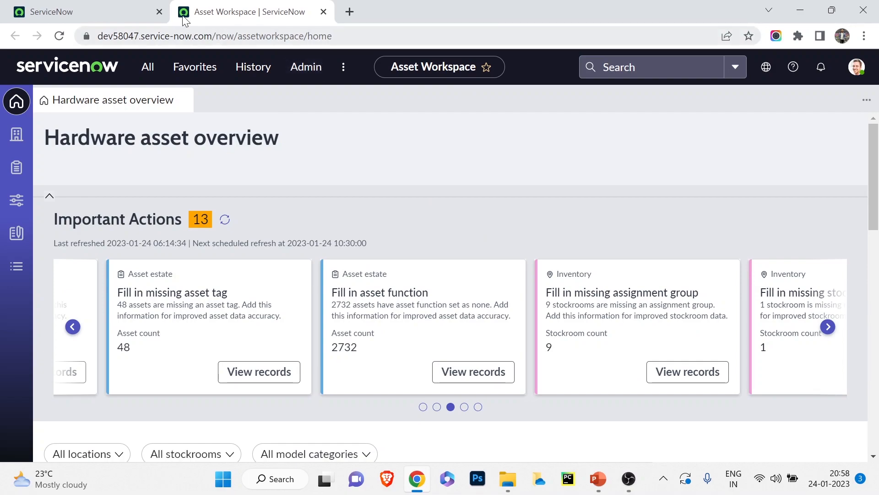
# Open the Service Operations Workspace in the original ServiceNow tab and close the Asset Workspace tab
pyautogui.click(124, 8)
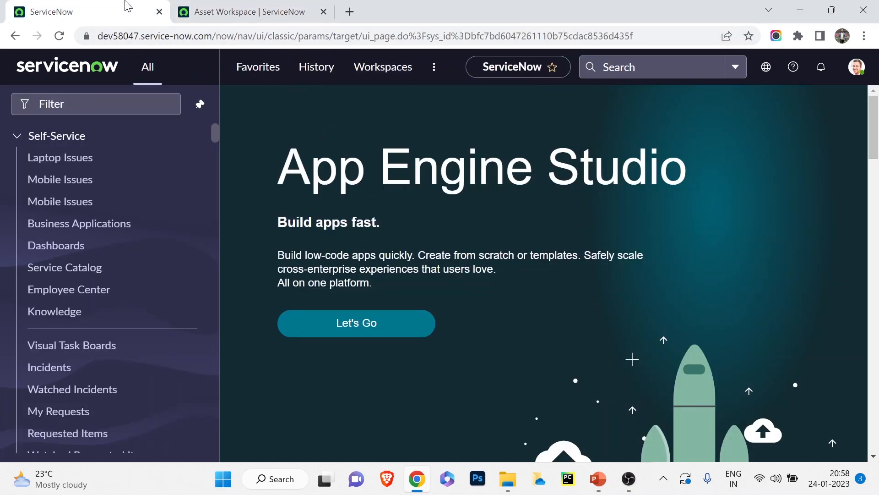
pyautogui.click(365, 73)
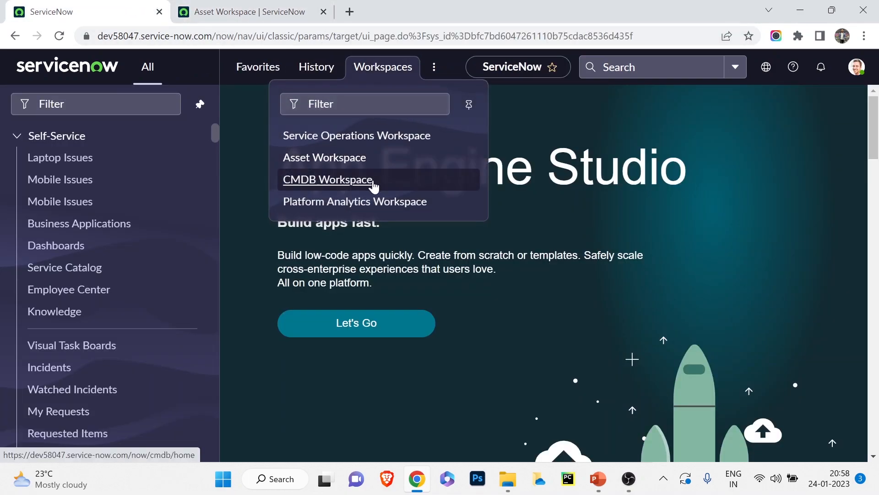
pyautogui.click(324, 134)
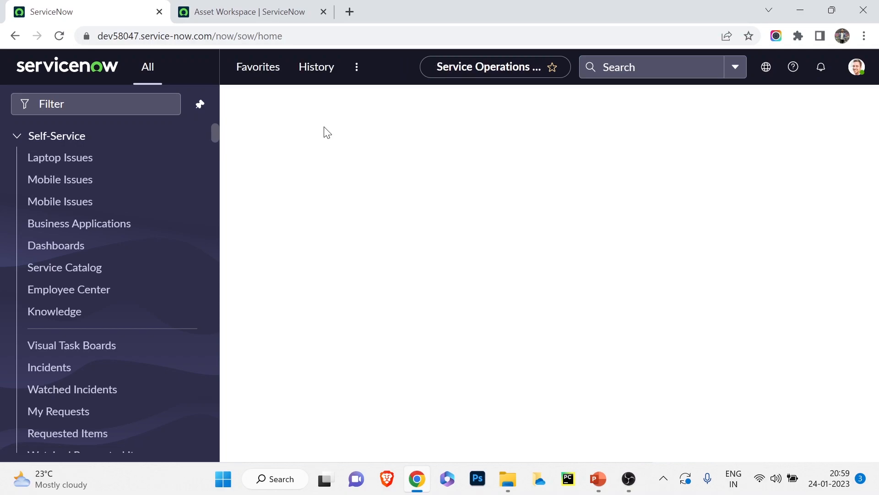
pyautogui.click(304, 8)
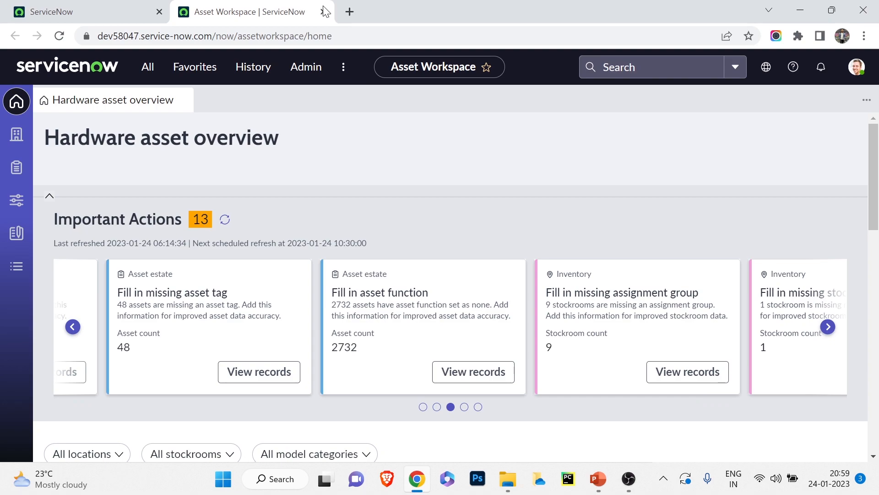
pyautogui.click(326, 12)
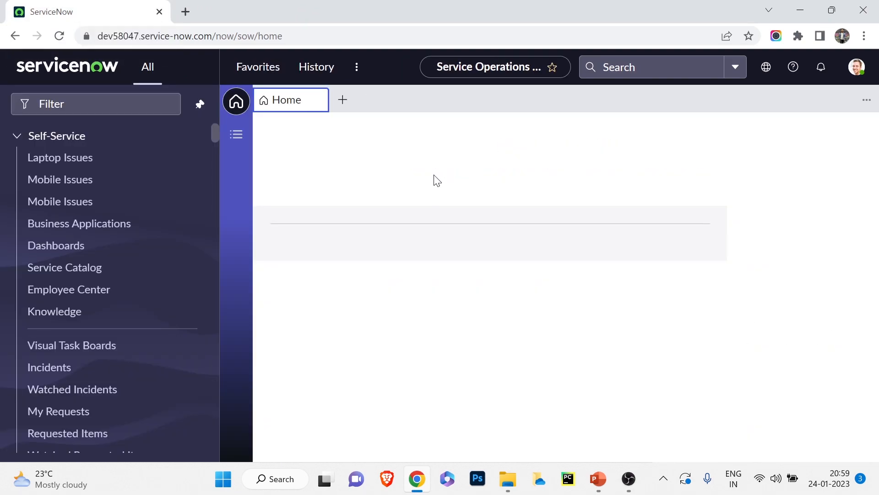
# Unpin the All menu in the Service Operations Workspace and dismiss it
pyautogui.click(206, 112)
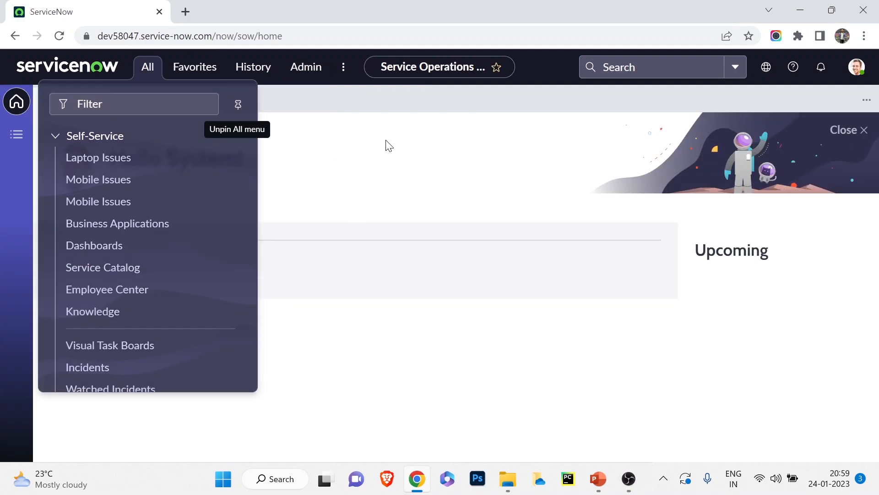
pyautogui.click(392, 156)
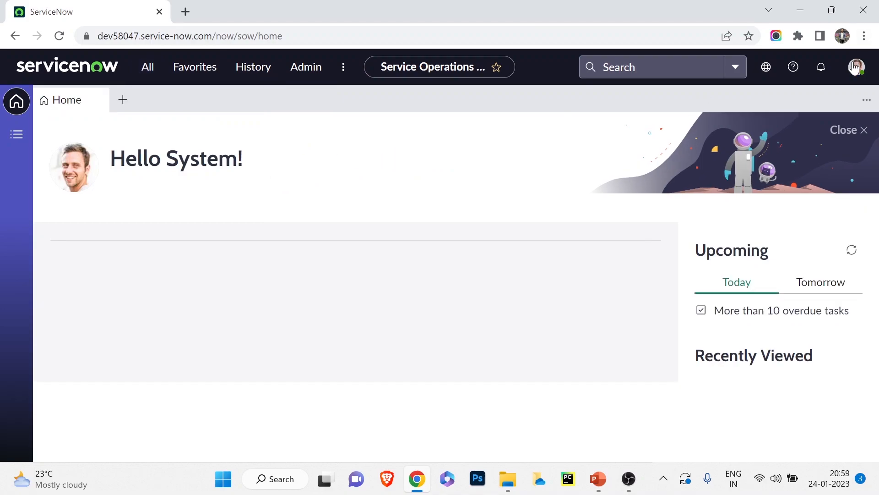
# Examine the Service Operations Workspace home page, including the overview, assigned incidents, upcoming items and recently viewed records
pyautogui.scroll(-1, 344, 301)
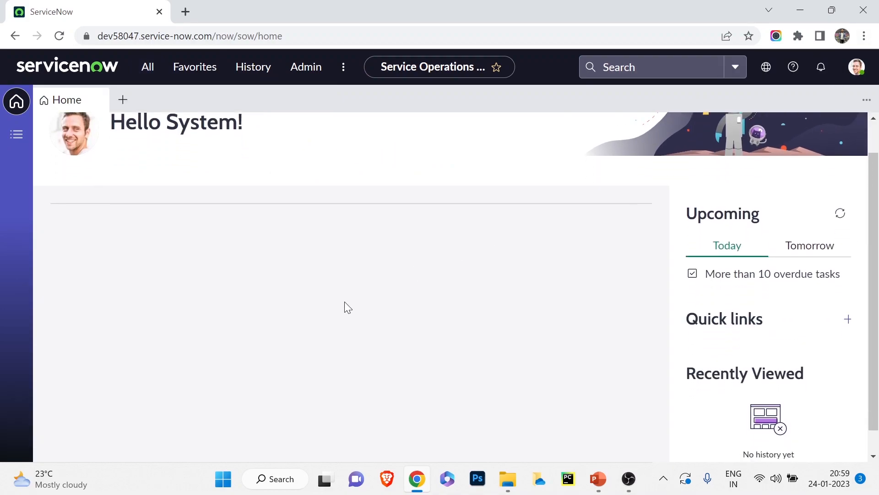
pyautogui.scroll(1, 344, 302)
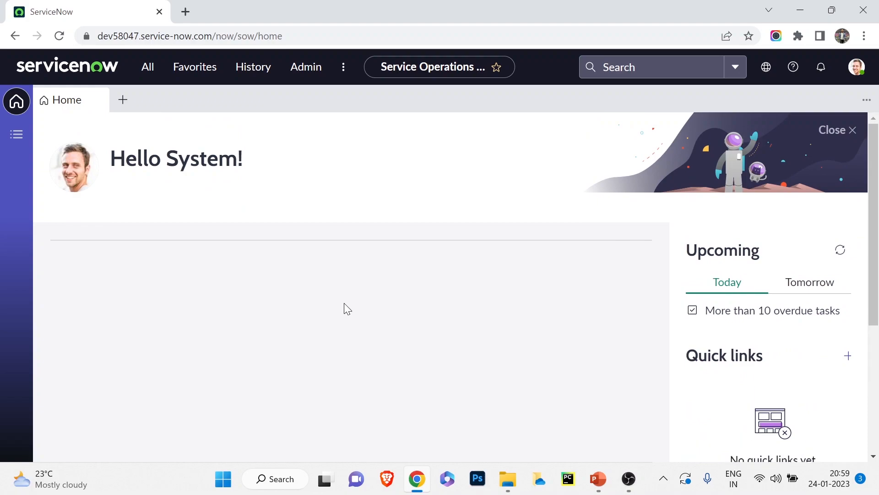
pyautogui.scroll(-4, 344, 304)
pyautogui.scroll(-1, 343, 312)
pyautogui.scroll(1, 343, 312)
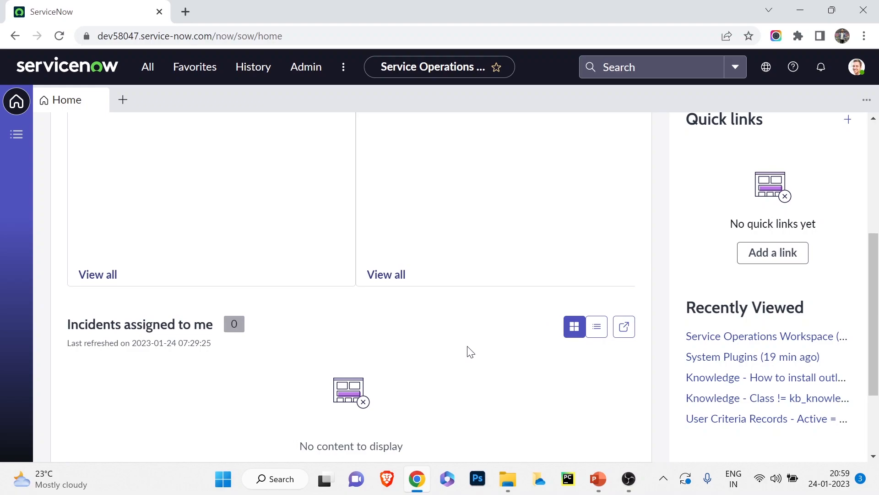
pyautogui.scroll(-2, 468, 351)
pyautogui.scroll(6, 251, 308)
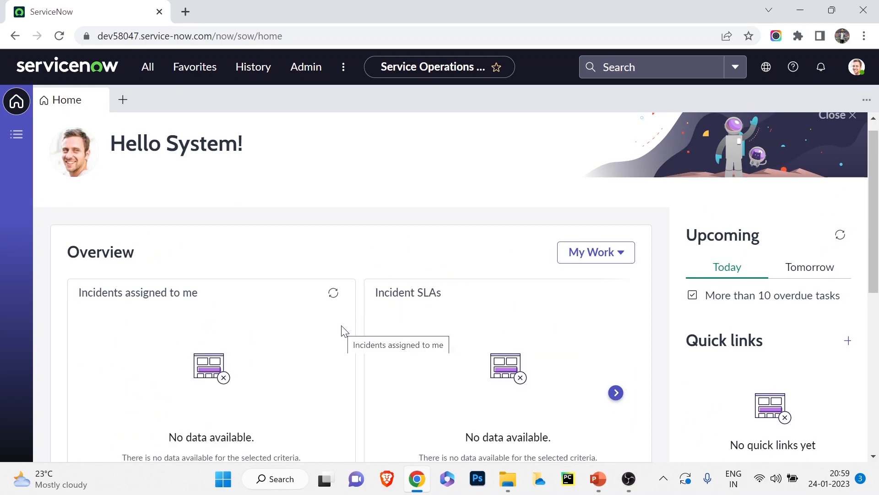
pyautogui.scroll(-5, 325, 267)
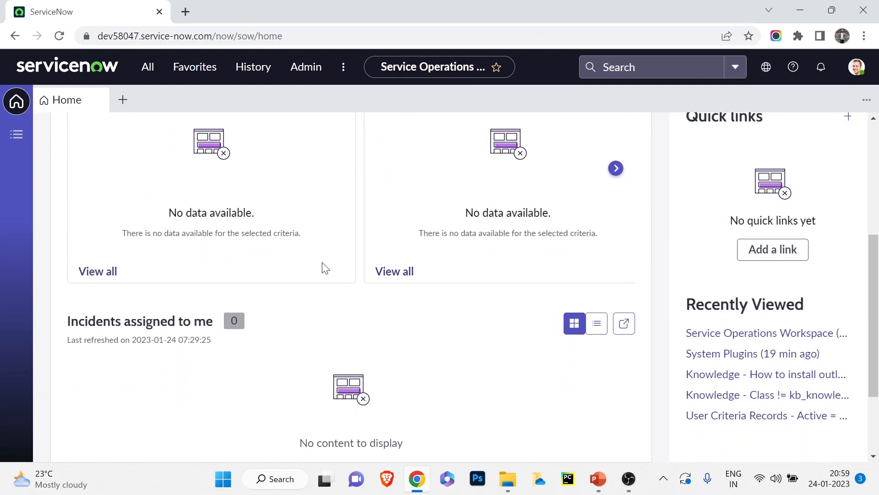
pyautogui.scroll(5, 325, 267)
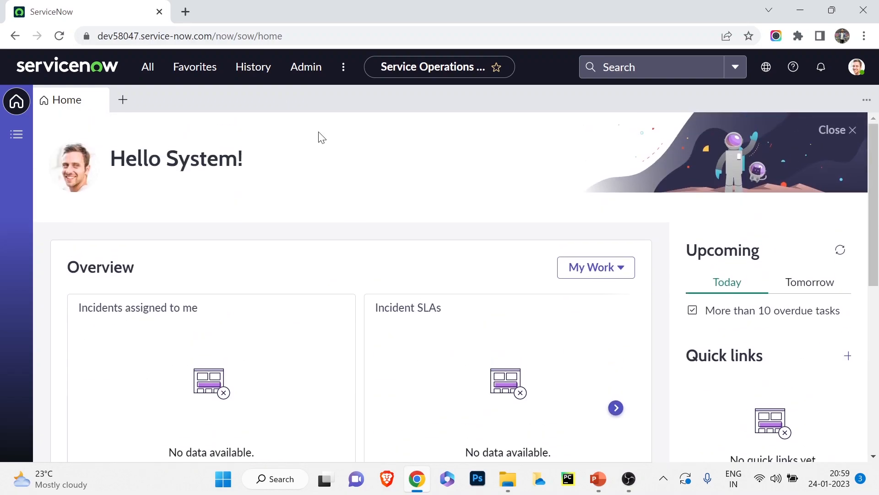
# Open the incident table using incident.list in the All menu filter and start a new incident record
pyautogui.click(156, 69)
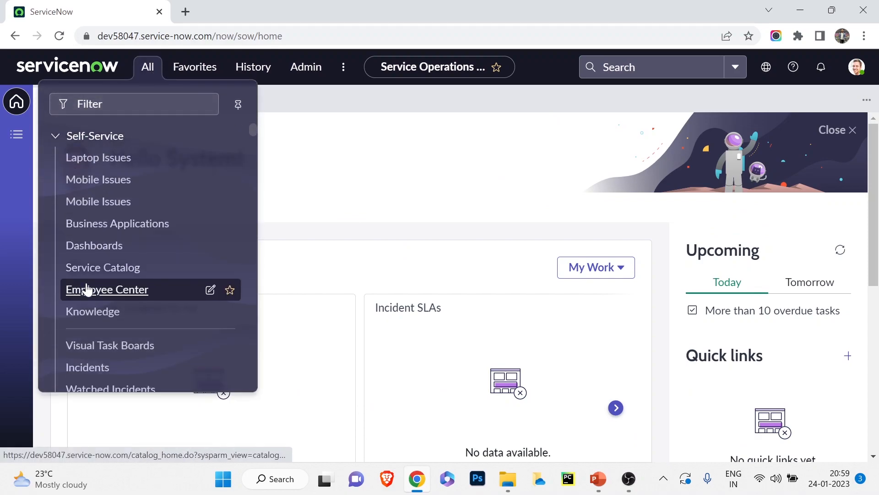
pyautogui.click(121, 104)
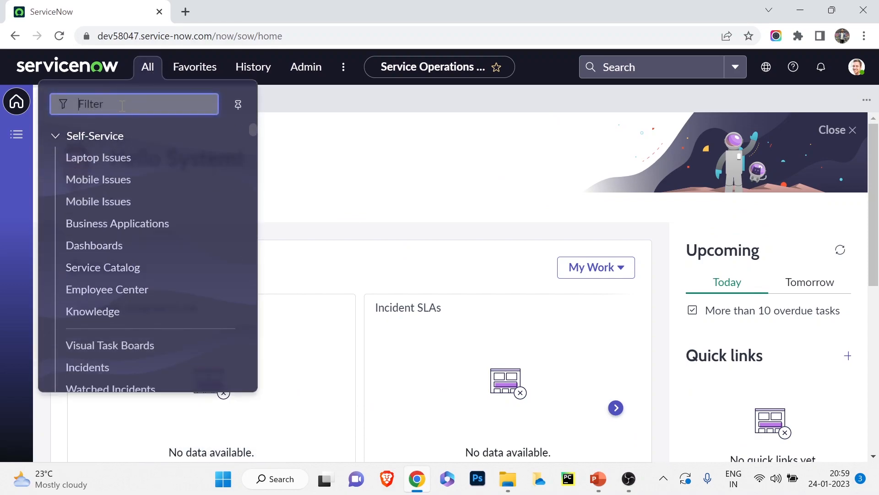
pyautogui.write('inciden')
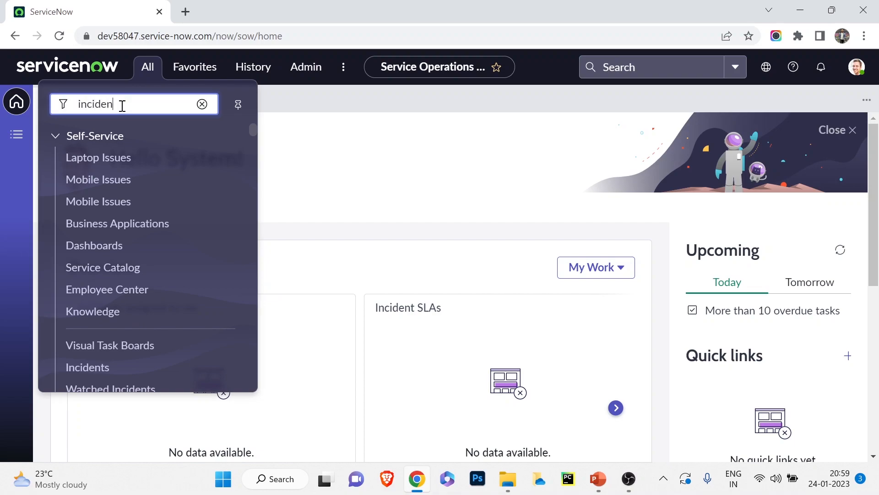
pyautogui.write('t.list')
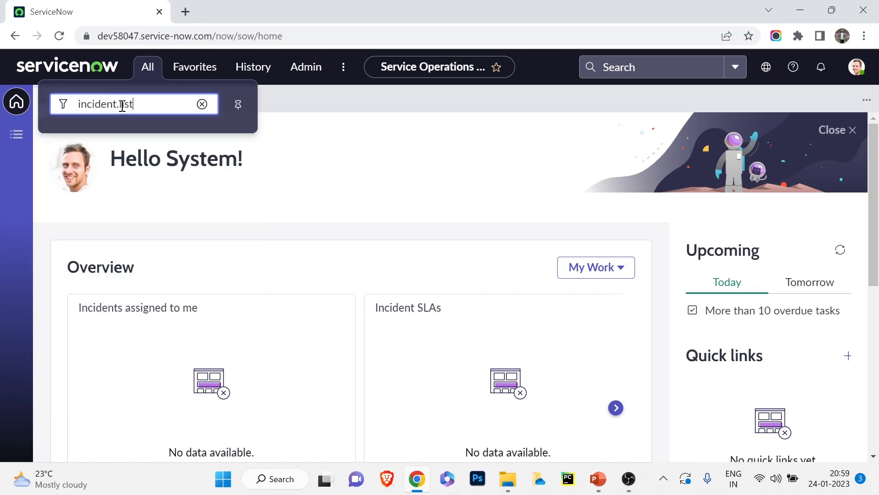
pyautogui.press('Return')
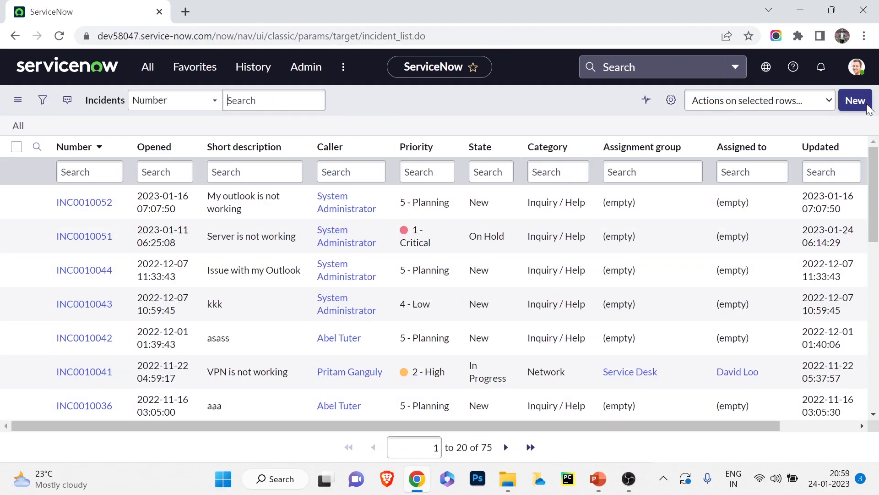
pyautogui.click(863, 109)
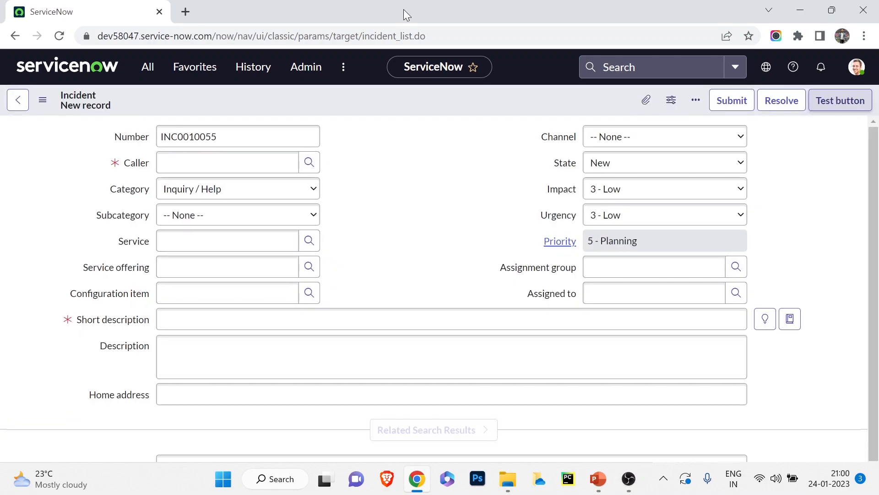
# Fill in the new incident's caller with the first person among the recent selections
pyautogui.click(181, 170)
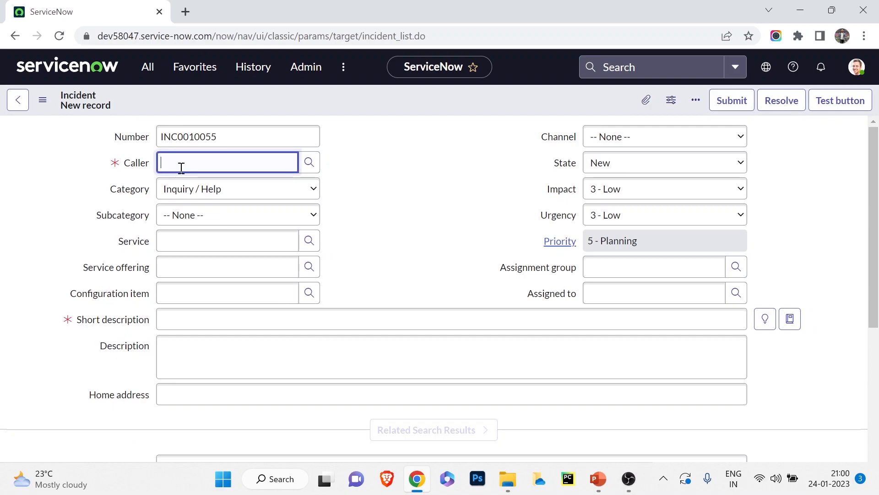
pyautogui.write('a')
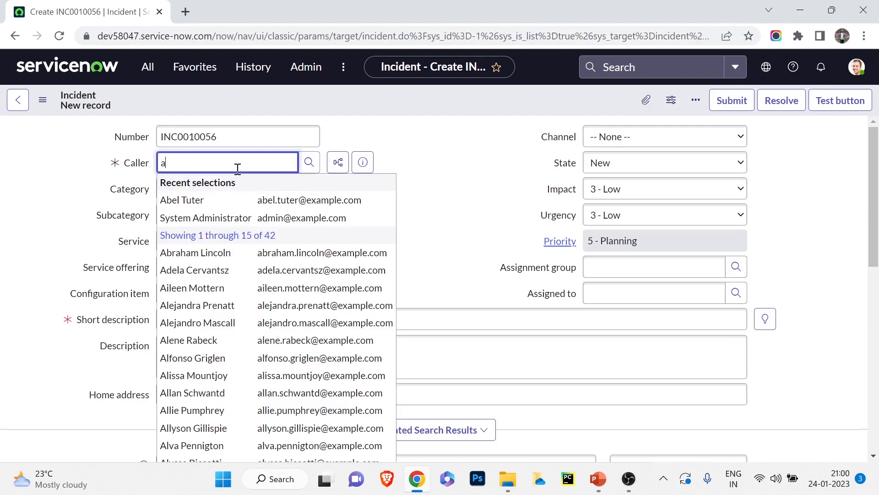
pyautogui.click(223, 199)
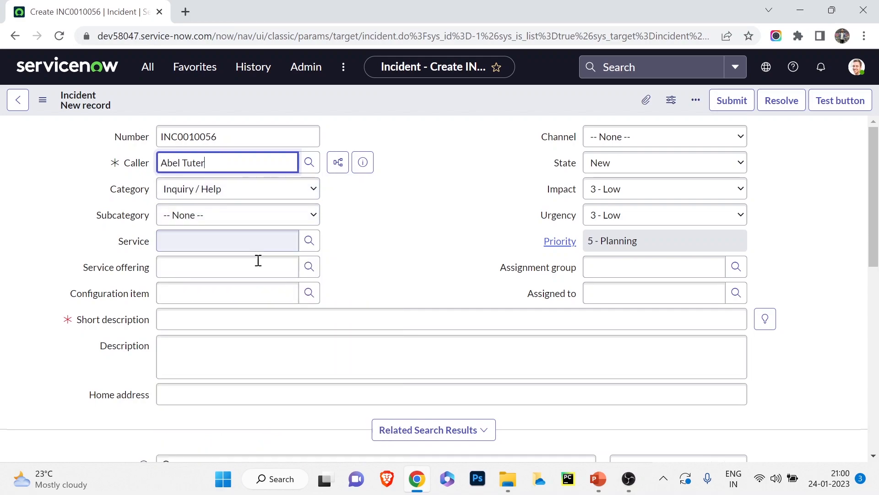
# Enter the short description "Outlook is not working for the whole team" and set the incident's impact and urgency to 1 - High
pyautogui.click(254, 316)
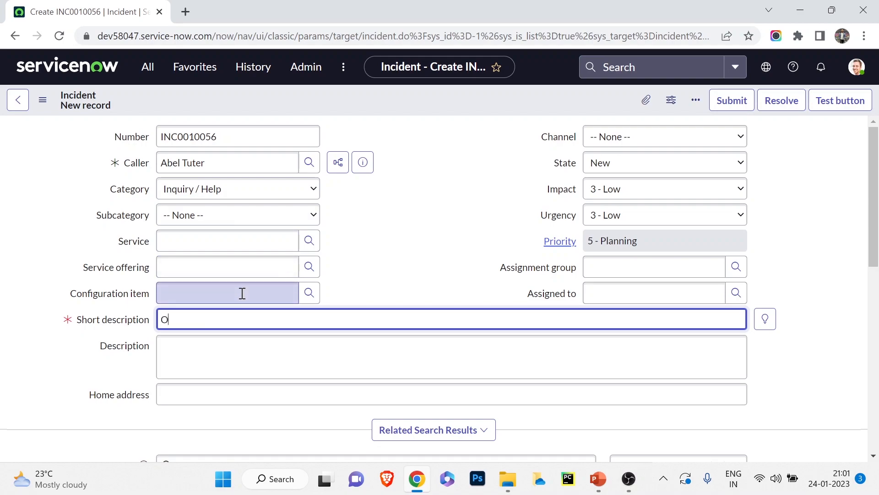
pyautogui.write('Outlook is not working for the whole team')
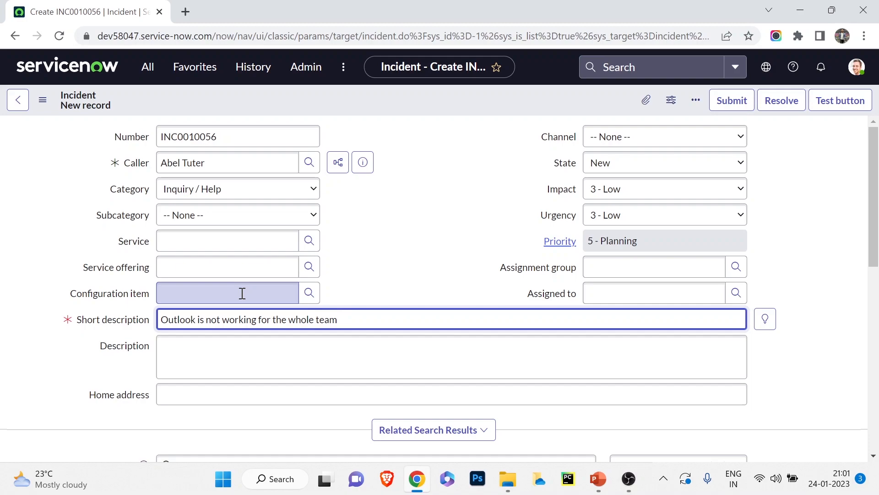
pyautogui.click(630, 196)
pyautogui.click(611, 206)
pyautogui.click(618, 215)
pyautogui.click(604, 231)
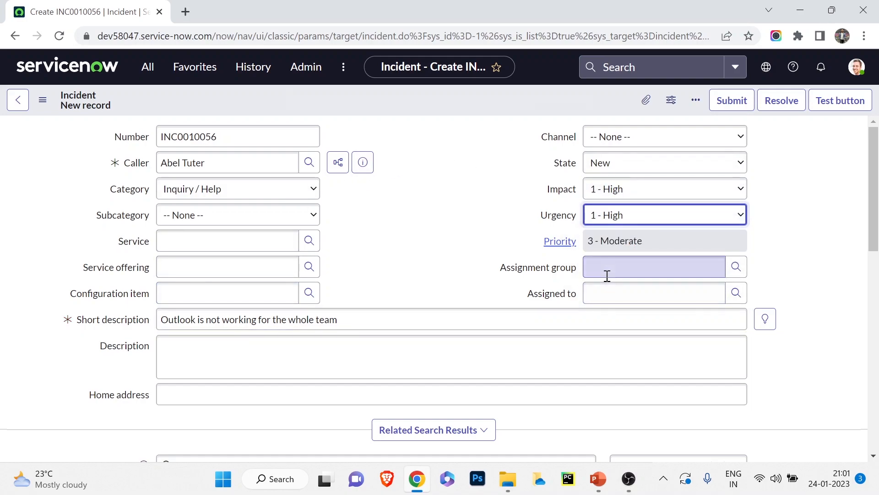
pyautogui.click(551, 124)
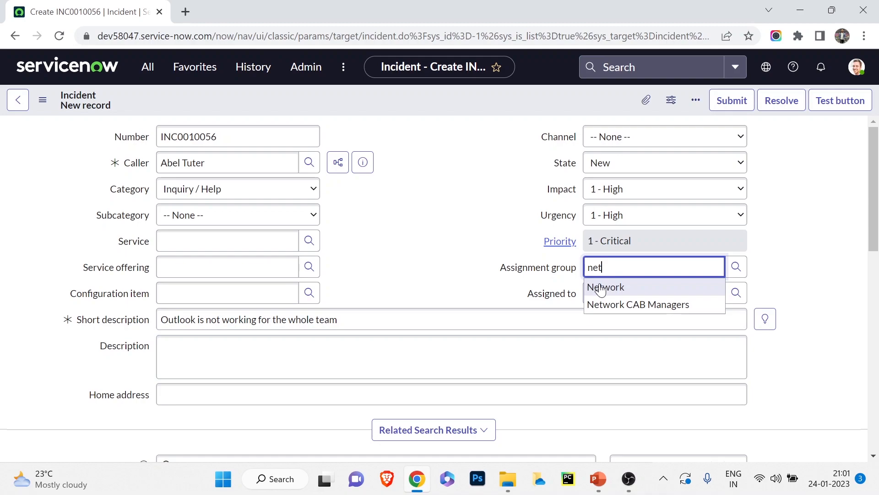
# Assign the incident to the Network group and the fourth user in the assignee lookup, and submit the record
pyautogui.click(599, 284)
pyautogui.click(603, 299)
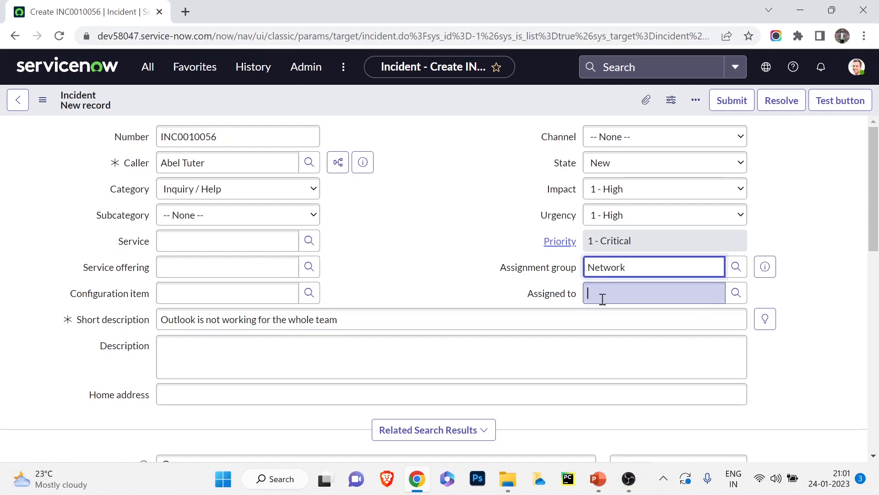
pyautogui.click(736, 292)
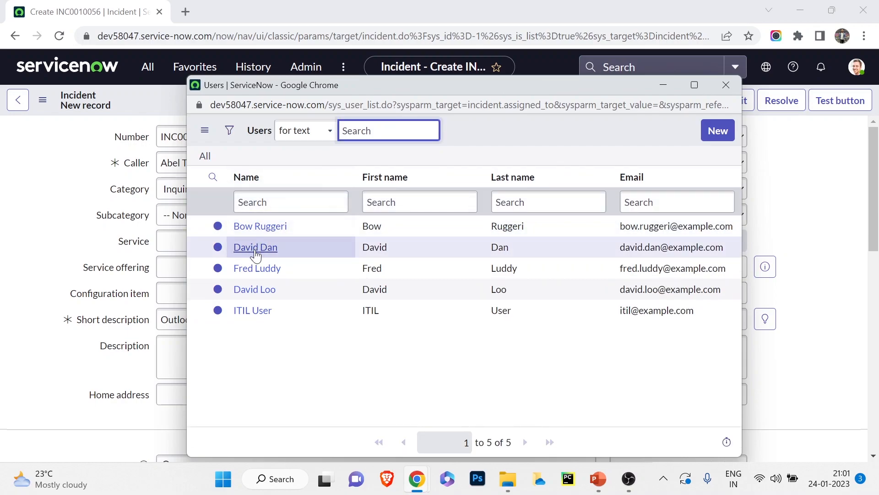
pyautogui.click(254, 289)
pyautogui.click(733, 105)
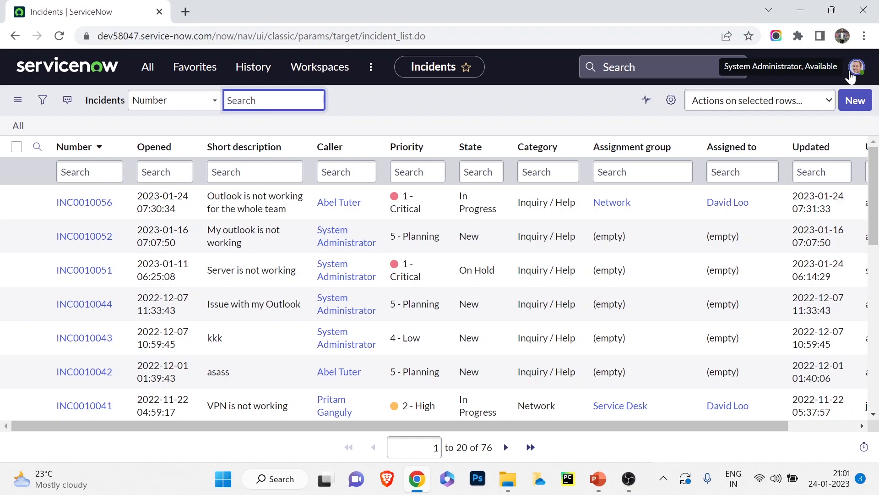
# Impersonate the user assigned to the new incident and dismiss the "Work your way" introduction
pyautogui.click(850, 76)
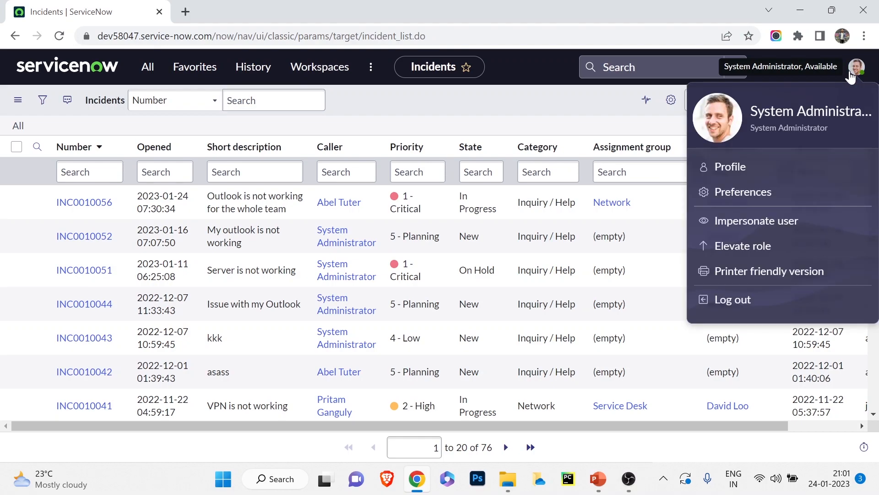
pyautogui.click(755, 221)
pyautogui.click(296, 182)
pyautogui.write('da')
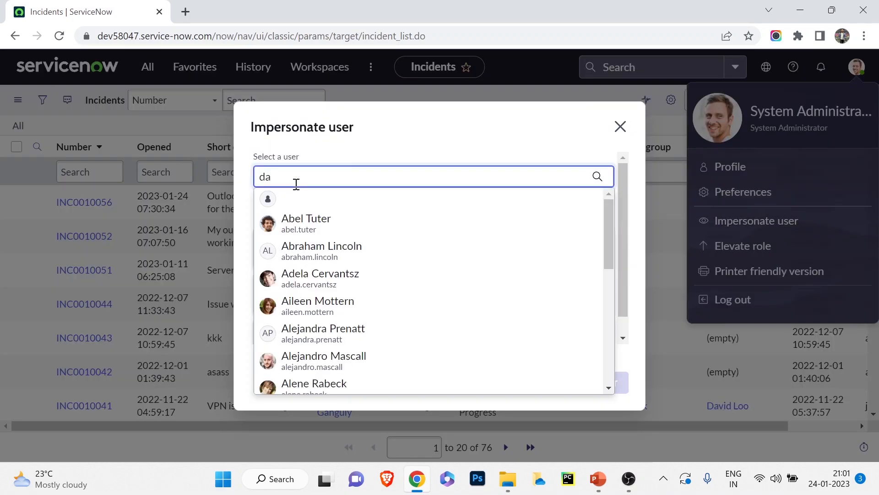
pyautogui.write('vid ')
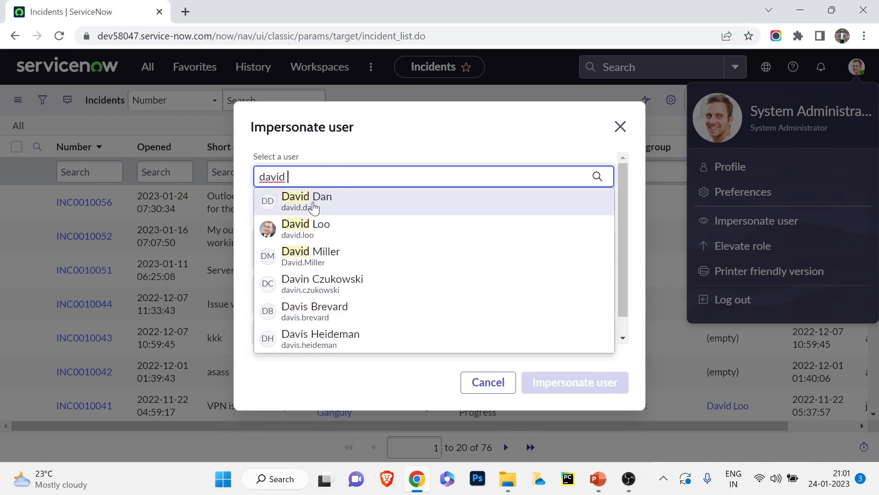
pyautogui.write('l')
pyautogui.click(361, 224)
pyautogui.click(344, 175)
pyautogui.write('o')
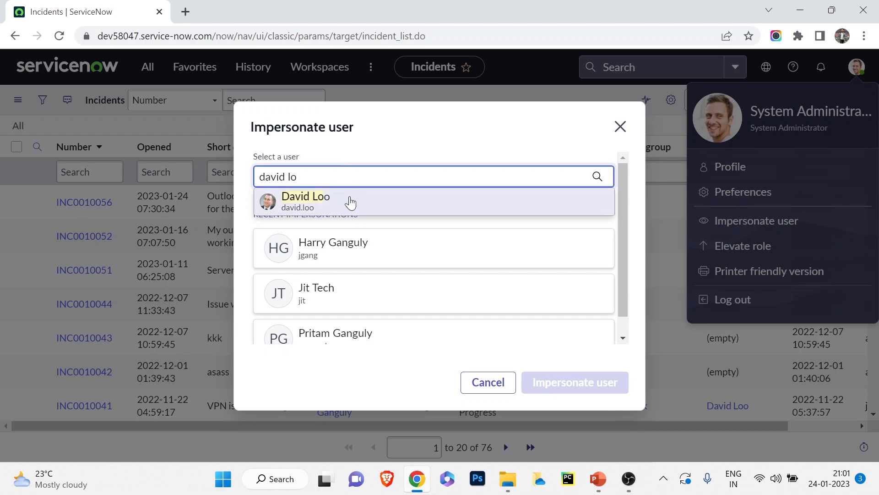
pyautogui.click(350, 202)
pyautogui.click(572, 390)
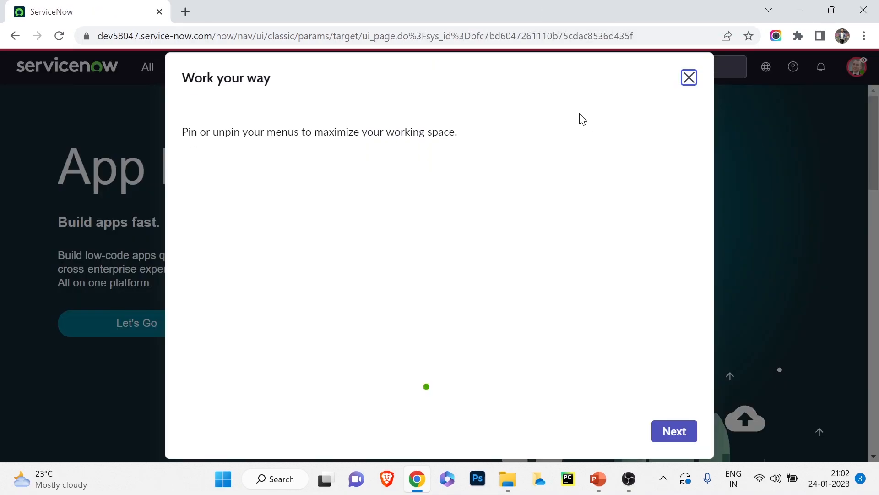
pyautogui.click(689, 76)
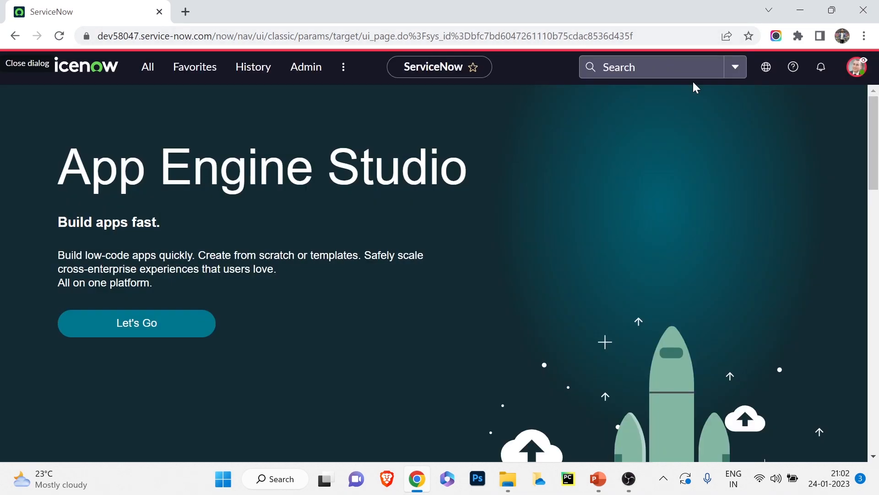
# Open the Service Operations Workspace as the impersonated user and look over the home page's overview and upcoming items
pyautogui.click(345, 72)
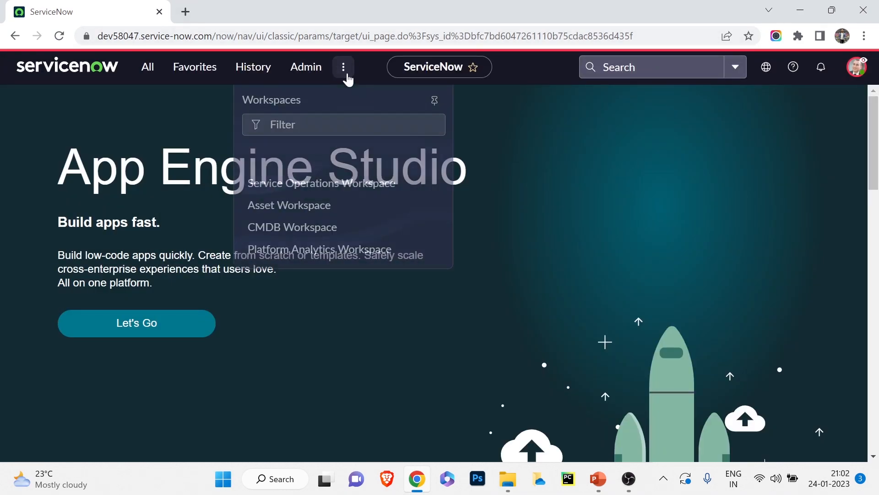
pyautogui.click(293, 176)
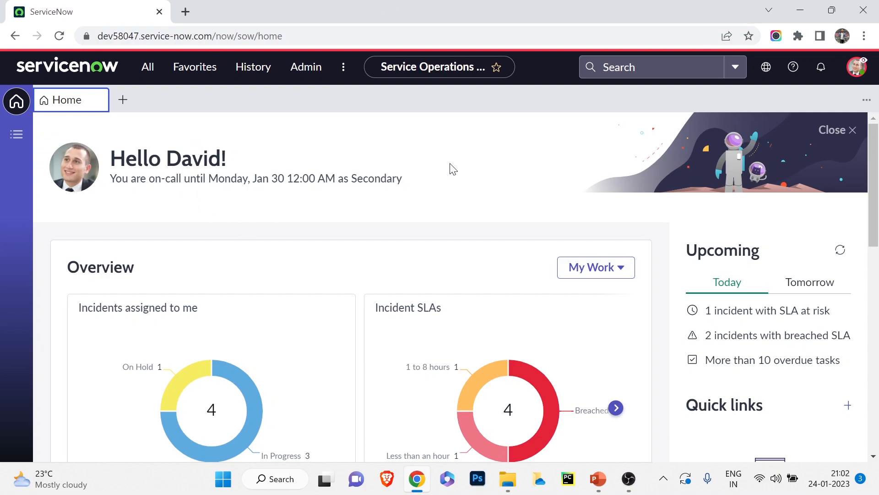
pyautogui.scroll(-3, 453, 172)
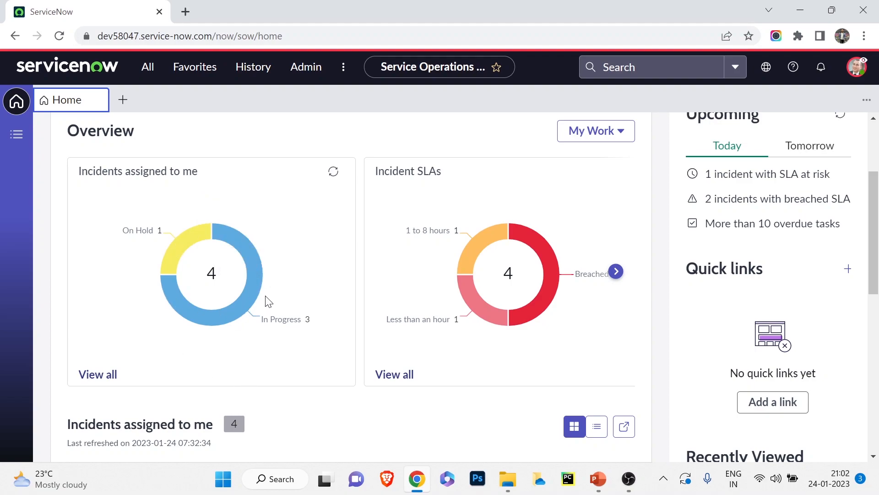
pyautogui.scroll(3, 446, 146)
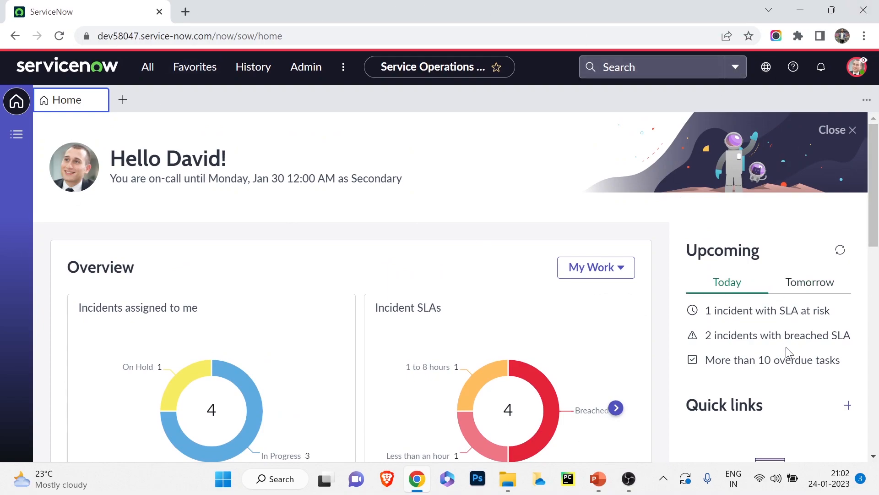
pyautogui.scroll(-2, 550, 328)
pyautogui.scroll(2, 549, 328)
# Browse the Self-Service modules available to the impersonated user in the All menu and dismiss it
pyautogui.click(145, 67)
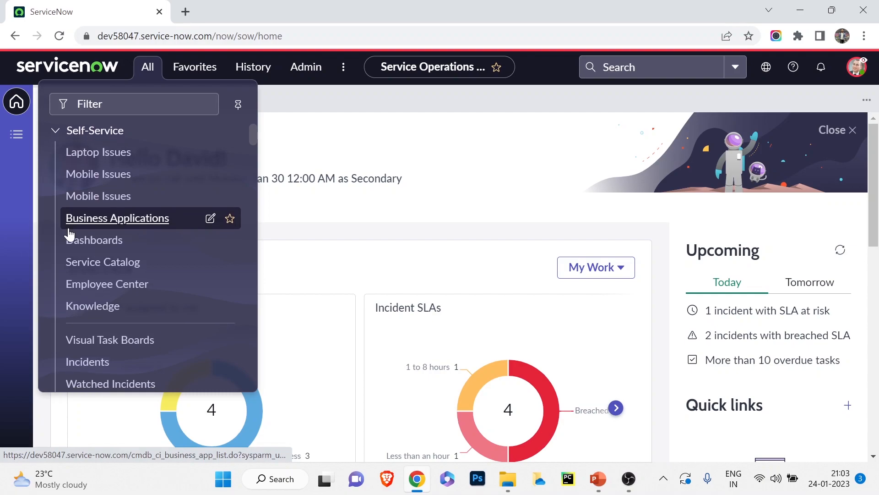
pyautogui.scroll(-3, 69, 233)
pyautogui.scroll(-2, 68, 233)
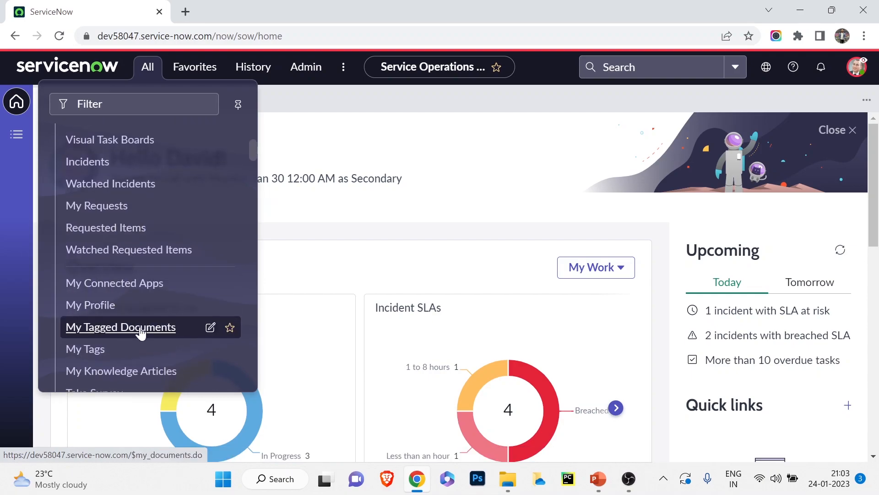
pyautogui.scroll(-3, 161, 320)
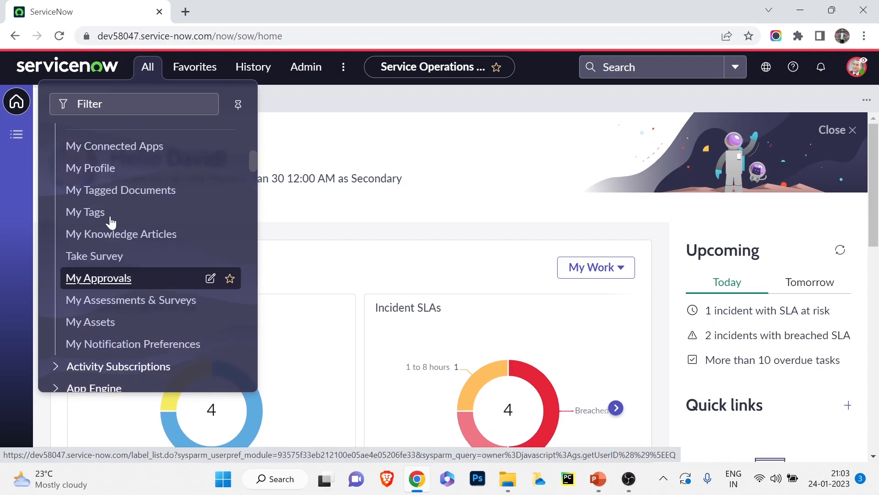
pyautogui.click(398, 157)
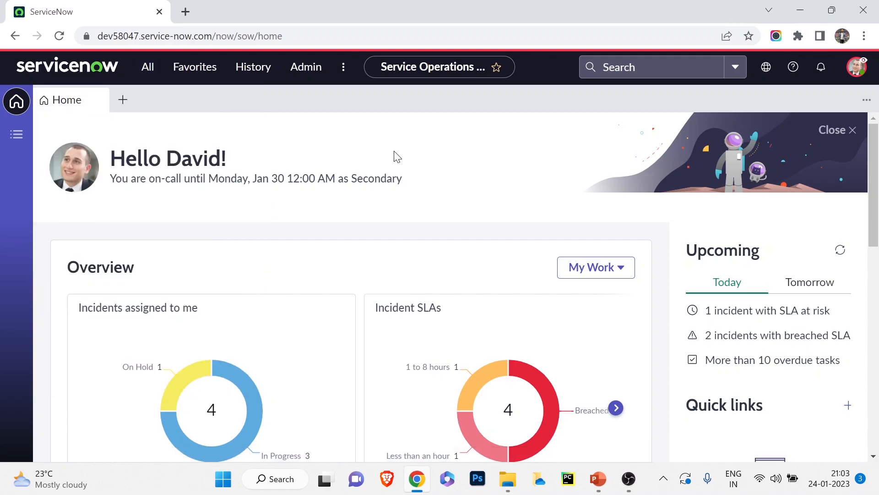
# Examine the overview charts for assigned incidents and incident SLAs, including the SLA time categories, and the upcoming items
pyautogui.scroll(-2, 551, 240)
pyautogui.scroll(2, 552, 224)
pyautogui.scroll(-1, 462, 201)
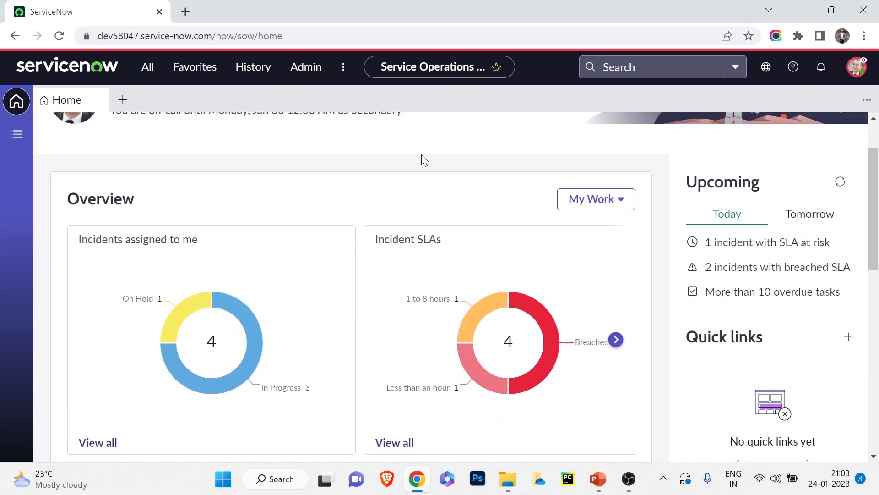
pyautogui.scroll(-1, 417, 170)
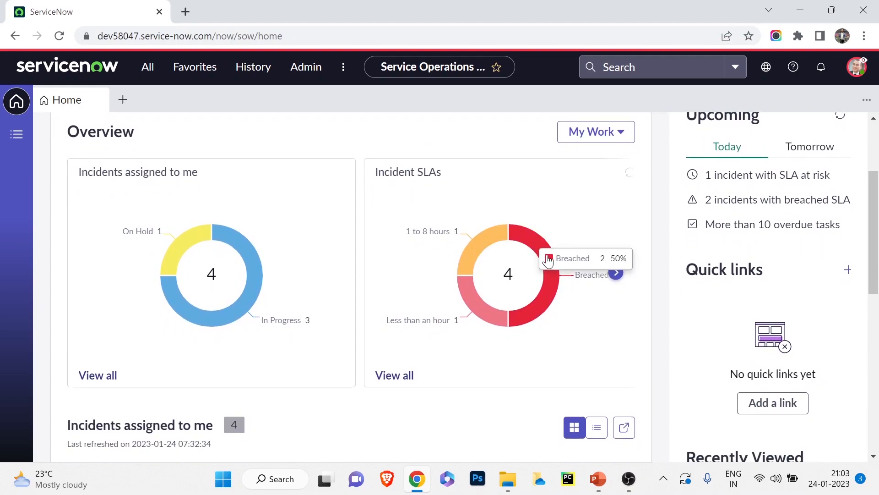
pyautogui.moveTo(478, 252)
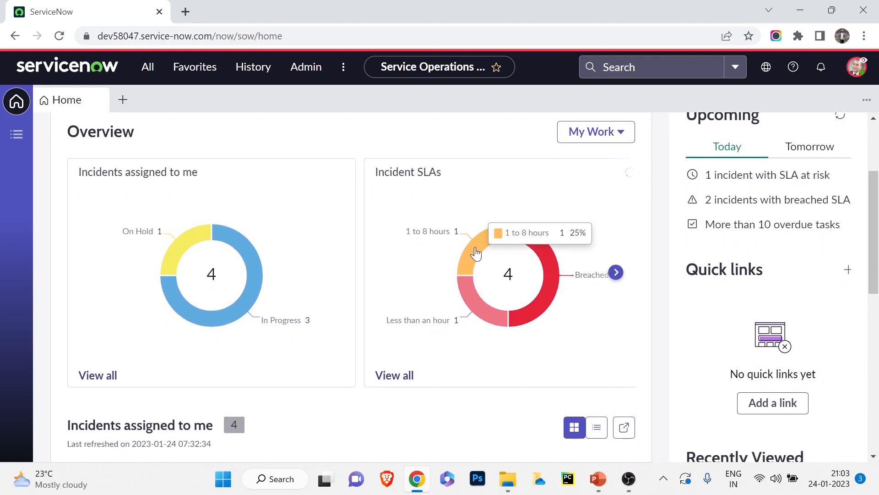
pyautogui.moveTo(475, 304)
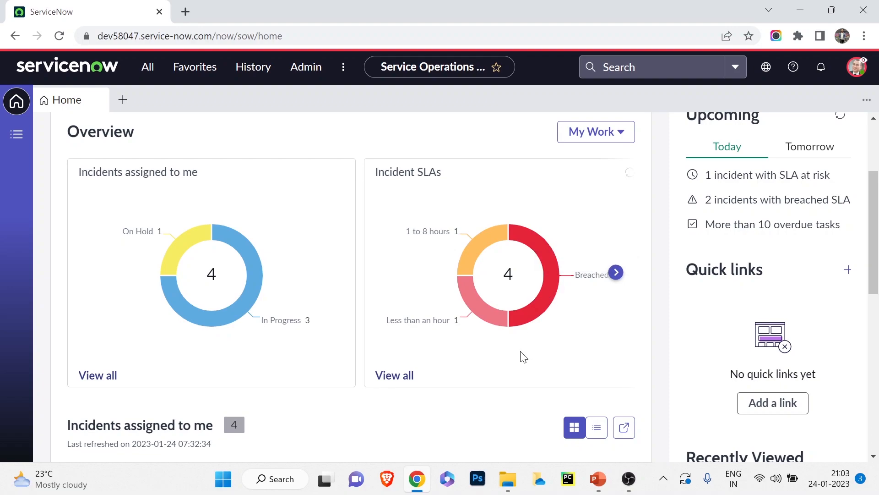
pyautogui.scroll(-2, 524, 356)
pyautogui.scroll(2, 526, 353)
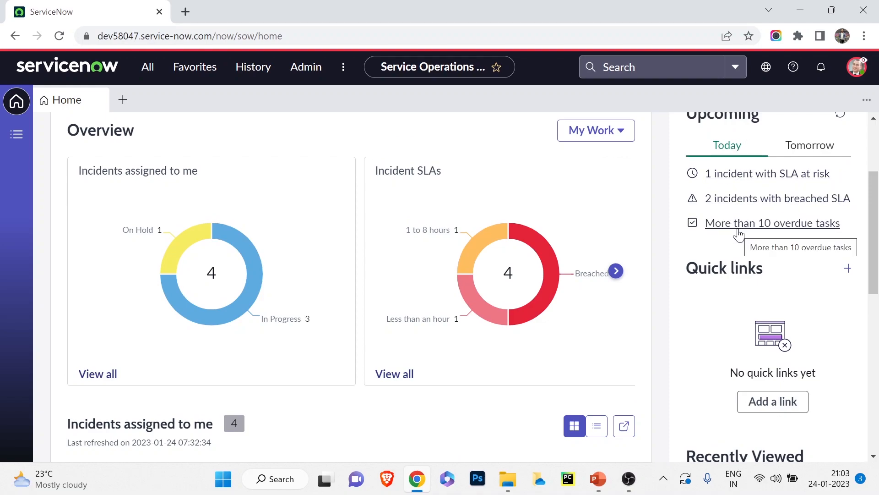
# Review the cards of incidents assigned to the impersonated user and open "Outlook is not working for the whole team"
pyautogui.scroll(-4, 594, 177)
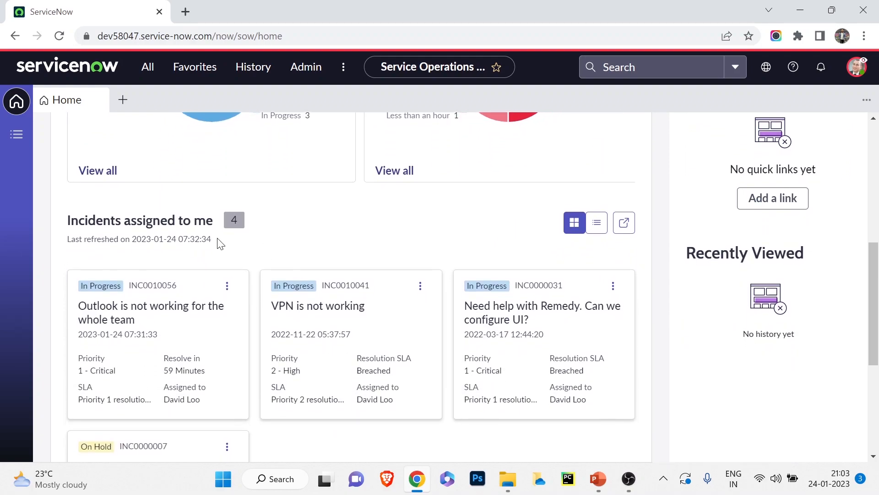
pyautogui.scroll(-3, 191, 301)
pyautogui.scroll(2, 196, 301)
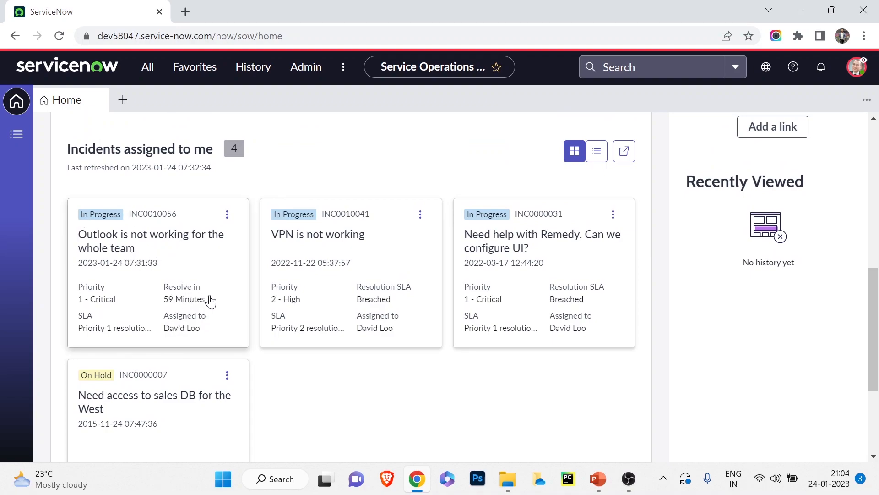
pyautogui.scroll(-3, 191, 297)
pyautogui.scroll(4, 191, 293)
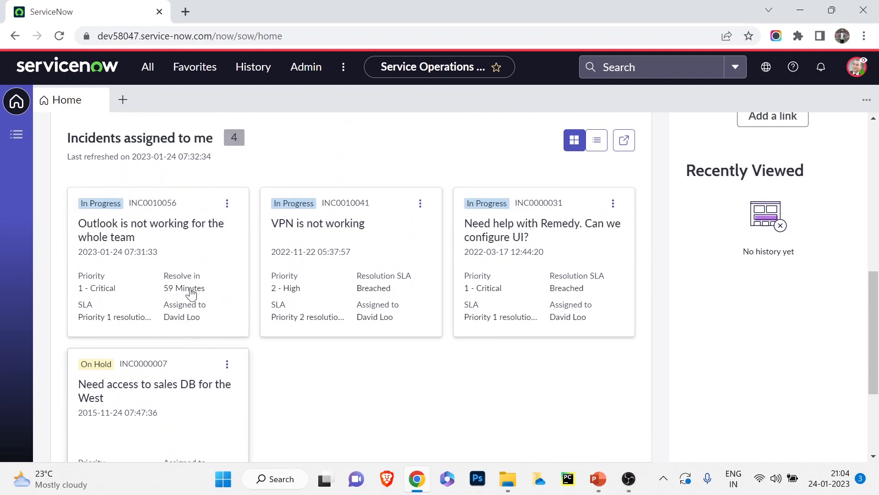
pyautogui.scroll(-1, 183, 300)
pyautogui.click(127, 265)
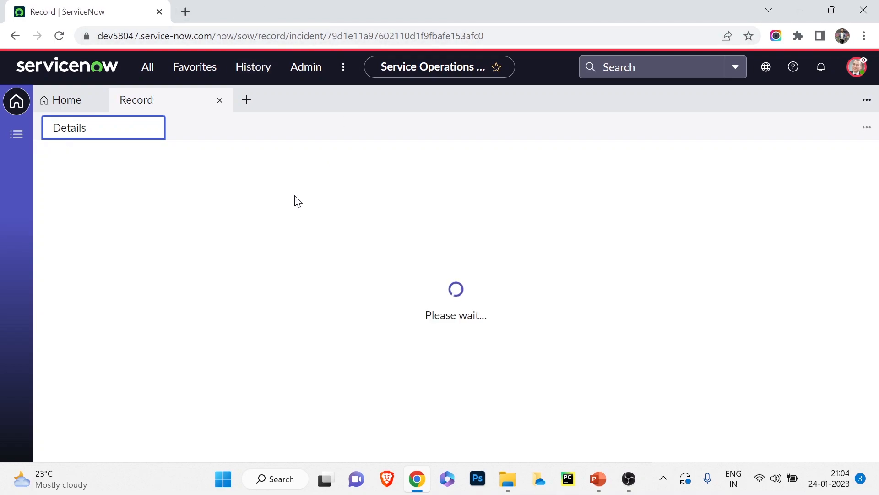
# Examine the Outlook incident's overview, including its title, summary, impact and affected CIs
pyautogui.moveTo(66, 176); pyautogui.dragTo(253, 176)
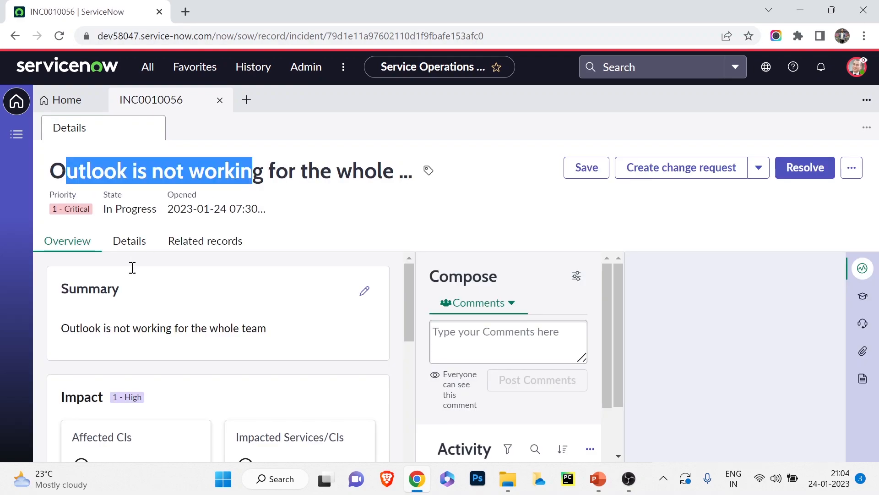
pyautogui.scroll(-3, 202, 326)
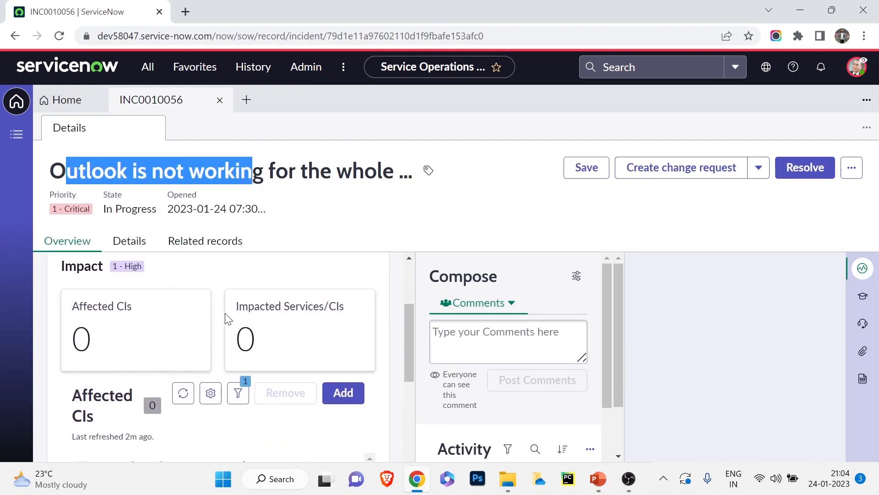
pyautogui.scroll(3, 218, 324)
pyautogui.click(359, 106)
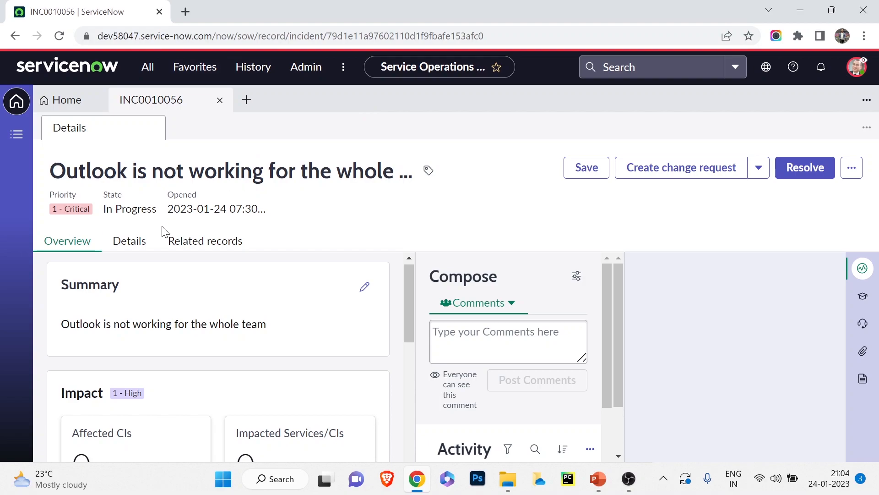
pyautogui.scroll(-3, 225, 310)
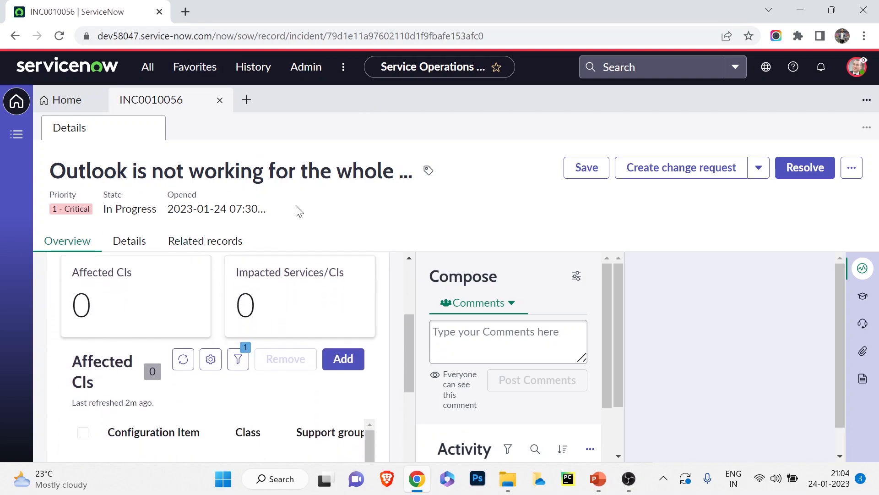
pyautogui.scroll(2, 299, 316)
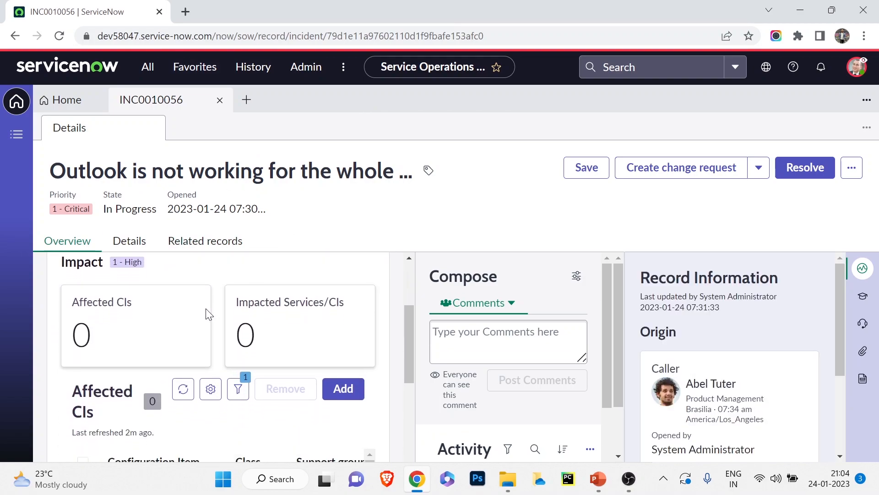
# Examine the incident's Affected CIs and Impacted Services/CIs, along with the caller and assignee cards under Record Information
pyautogui.scroll(-3, 235, 338)
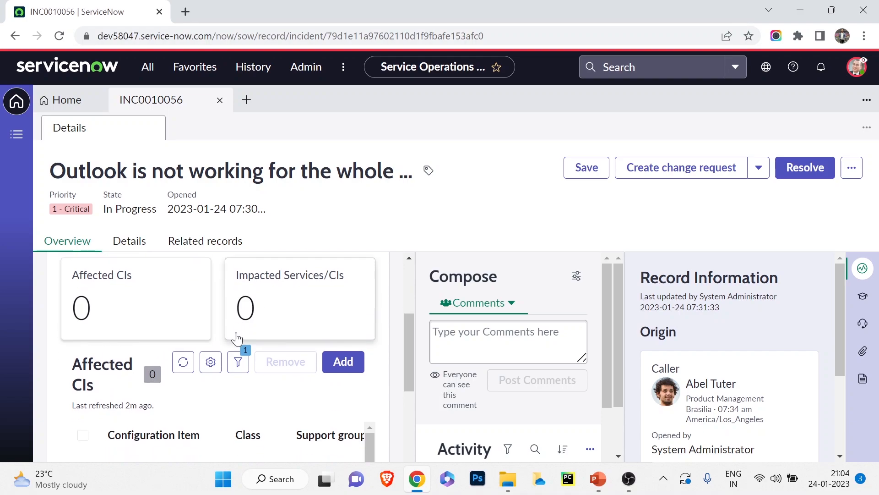
pyautogui.scroll(4, 237, 339)
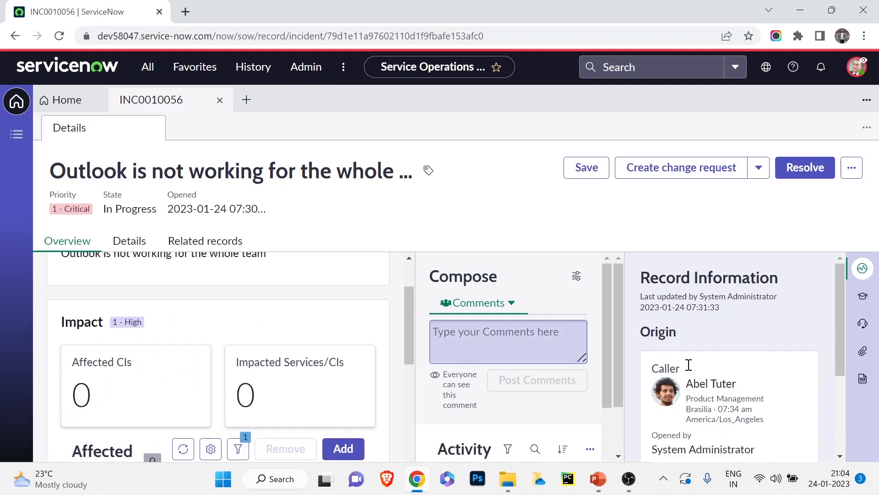
pyautogui.scroll(-2, 777, 328)
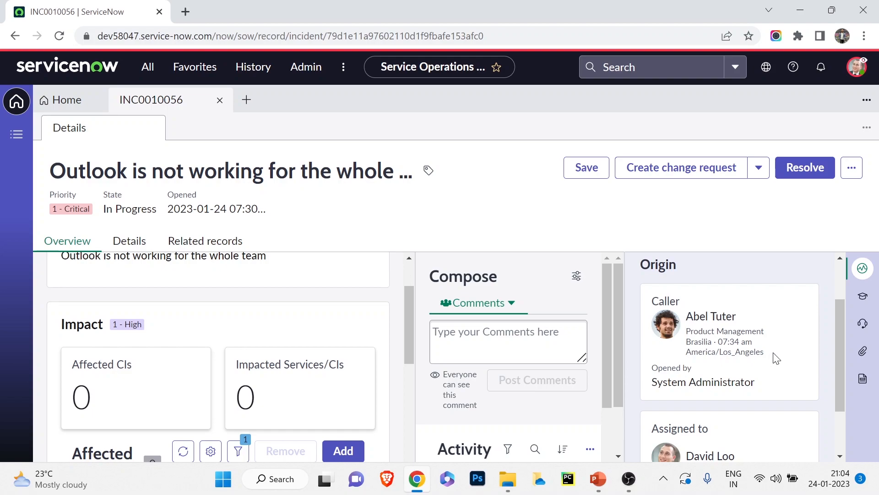
pyautogui.scroll(-2, 781, 320)
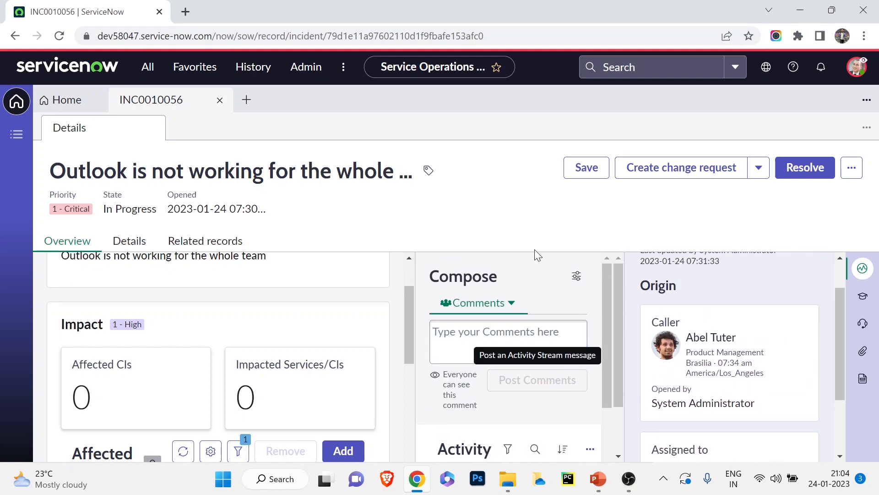
pyautogui.scroll(3, 669, 334)
pyautogui.scroll(2, 256, 298)
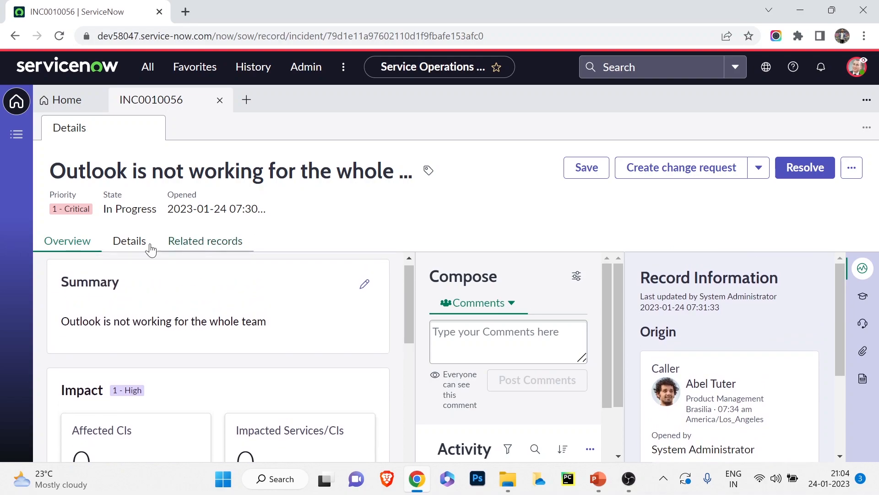
# Open the incident's Details form and examine its fields and the recent field changes in the activity stream
pyautogui.click(117, 248)
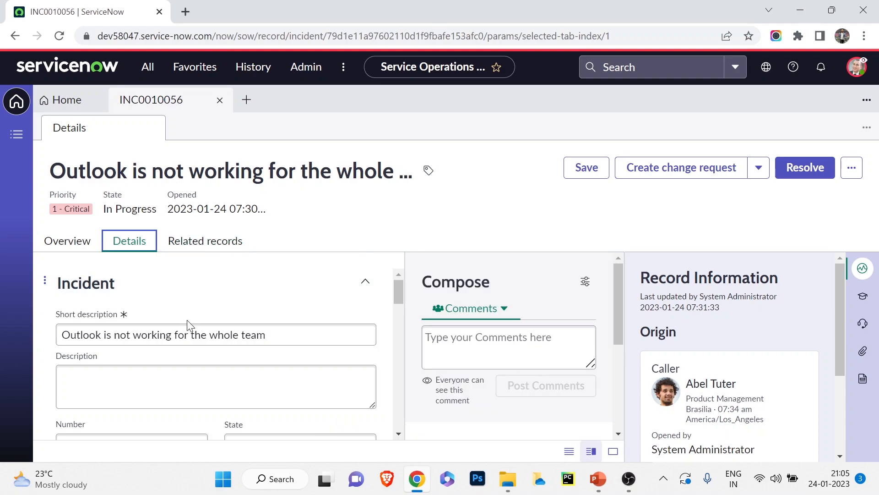
pyautogui.scroll(-3, 160, 379)
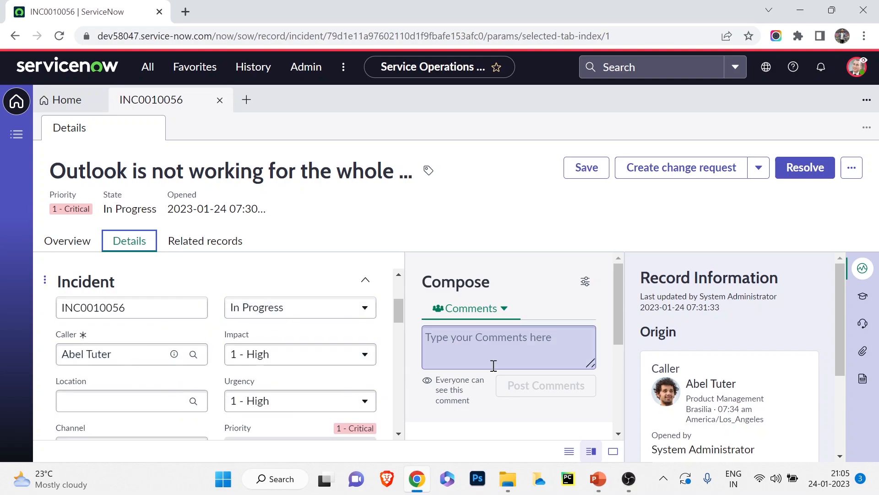
pyautogui.scroll(-5, 486, 395)
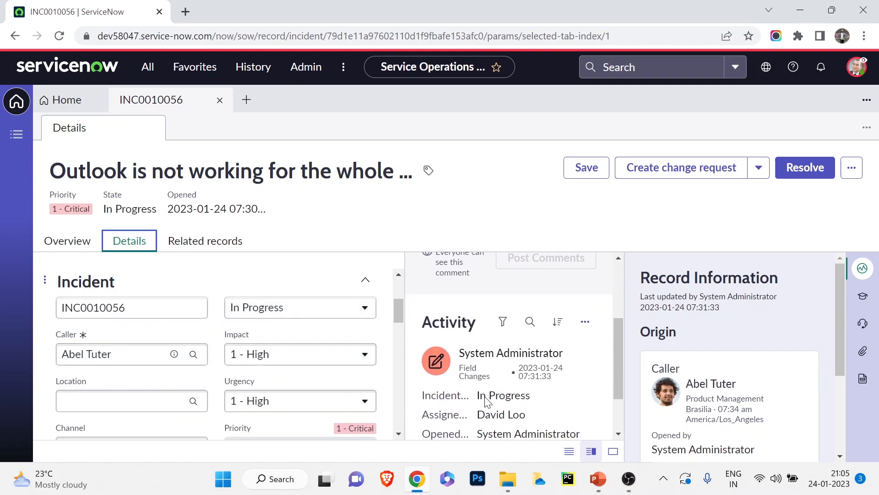
pyautogui.scroll(5, 484, 399)
# Post a private work note that greets the caller by first name and reads "I have worked on your issue and fixed it."
pyautogui.click(457, 350)
pyautogui.click(491, 320)
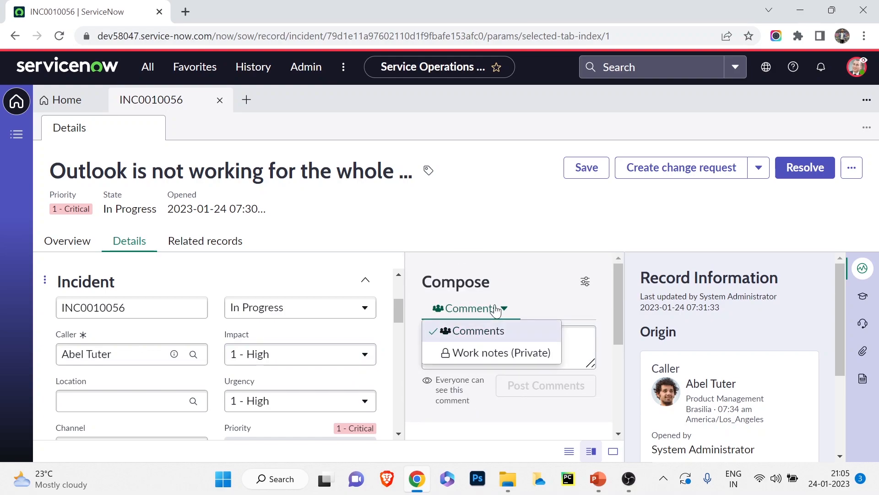
pyautogui.click(485, 354)
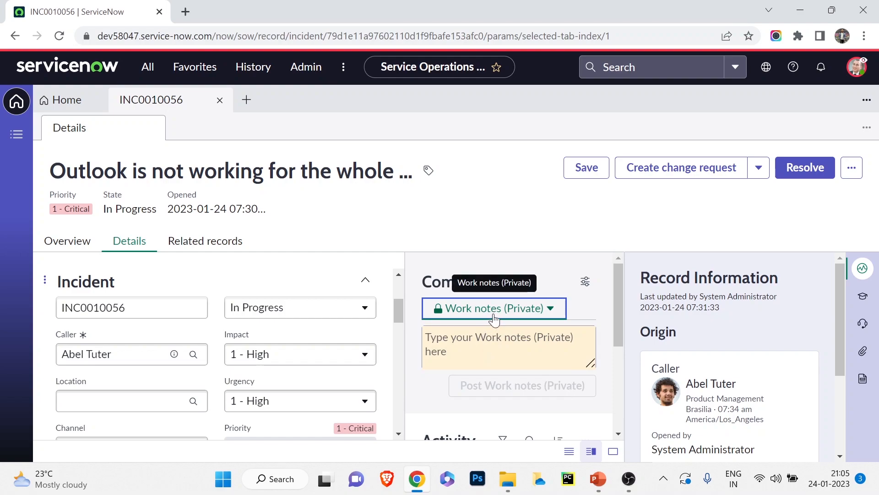
pyautogui.click(490, 353)
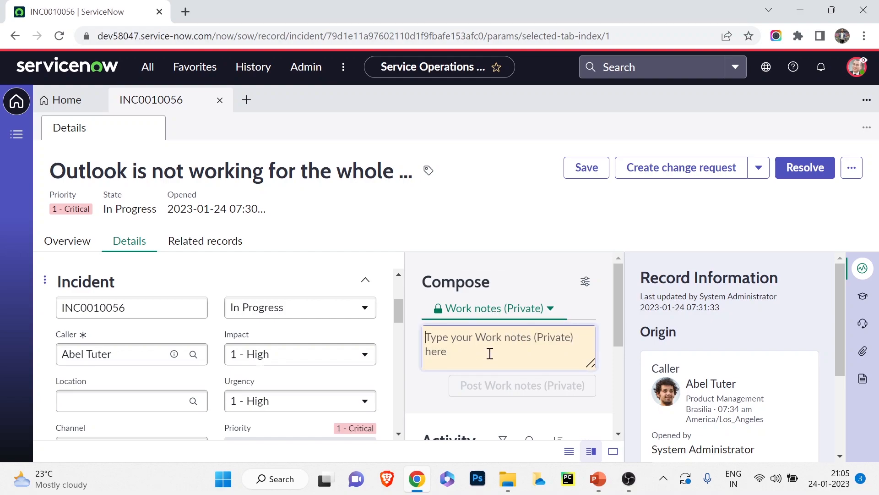
pyautogui.write('Hi Abel,')
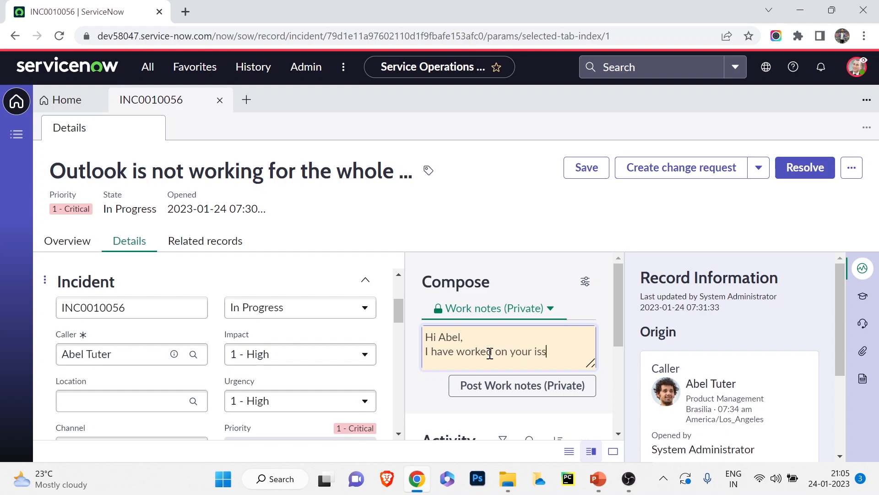
pyautogui.write('ed it.')
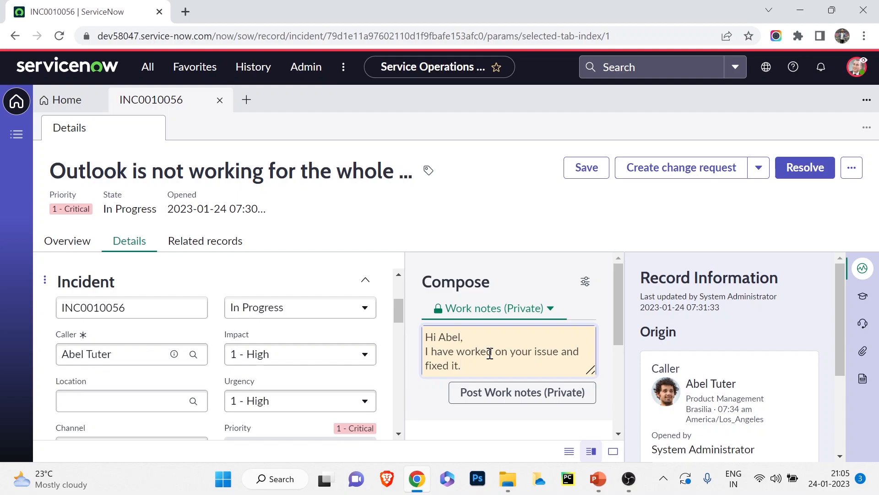
pyautogui.click(483, 390)
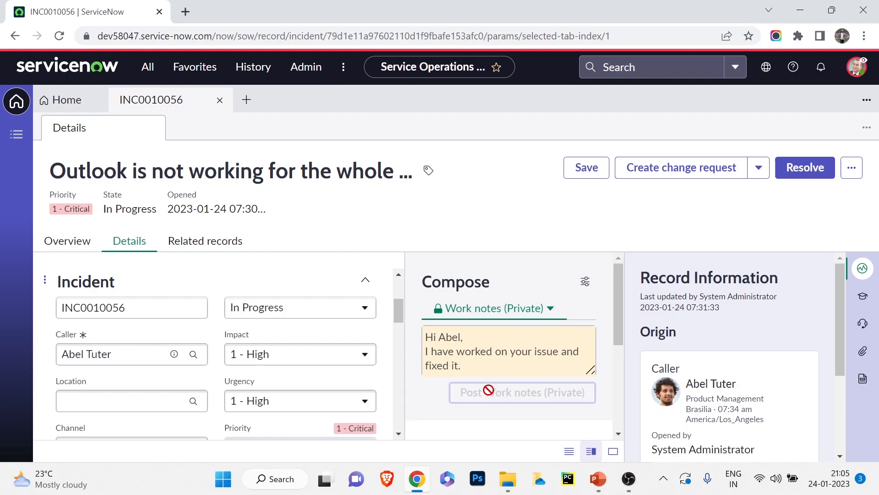
# Check the activity stream for the posted note and compare the Comments and Work notes (Private) compose modes, ending on Work notes
pyautogui.scroll(-3, 482, 382)
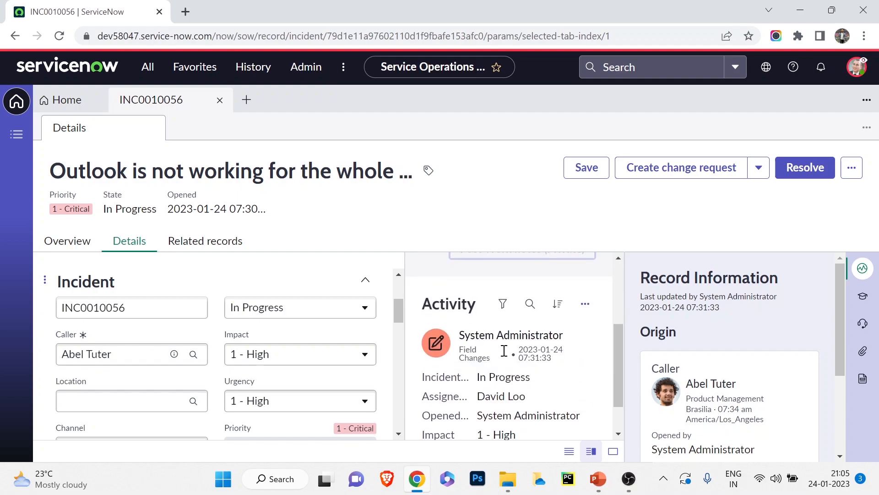
pyautogui.scroll(3, 515, 337)
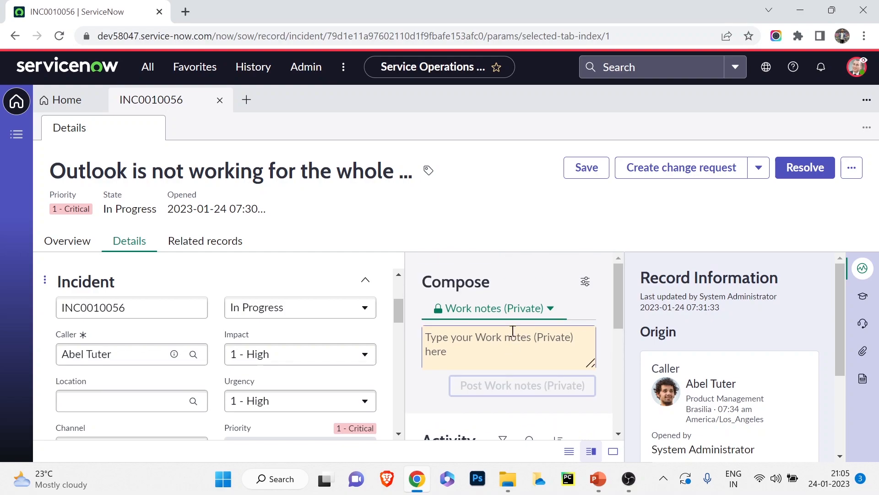
pyautogui.click(550, 308)
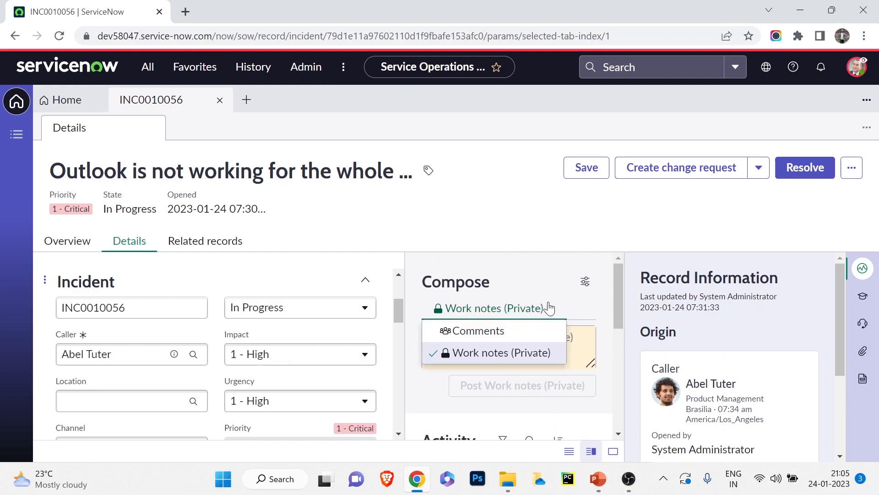
pyautogui.click(519, 331)
pyautogui.scroll(-3, 460, 370)
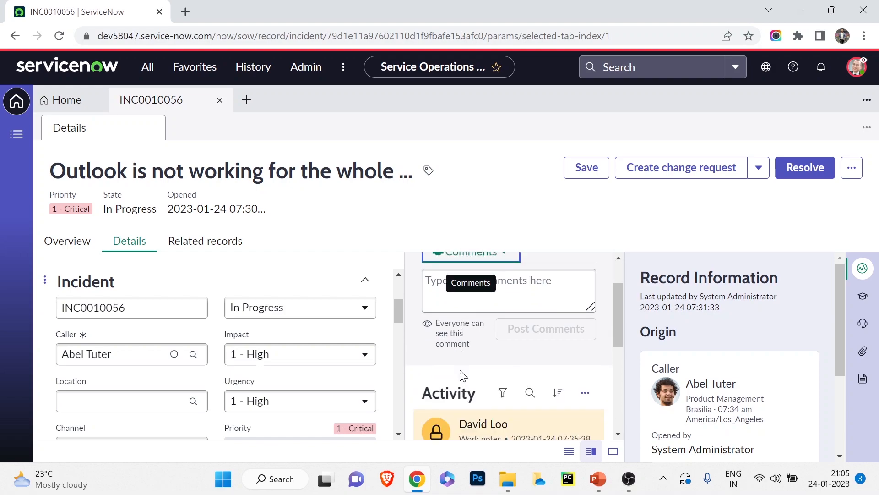
pyautogui.scroll(3, 460, 370)
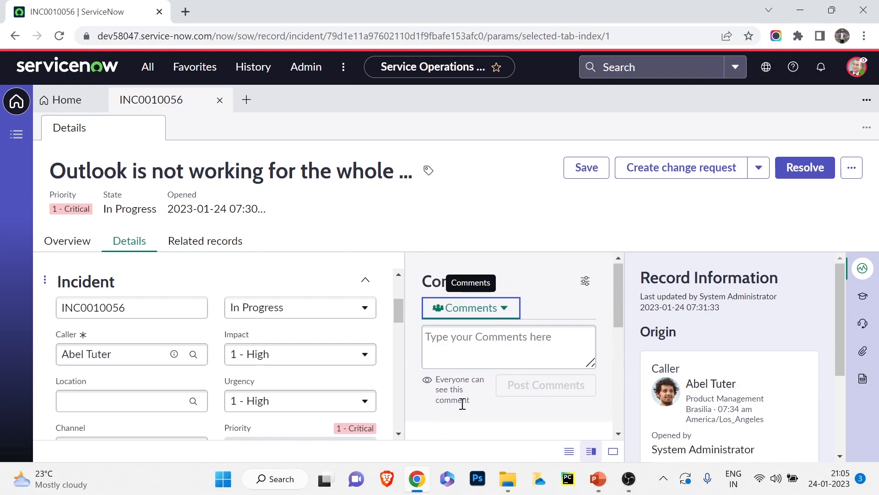
pyautogui.click(504, 308)
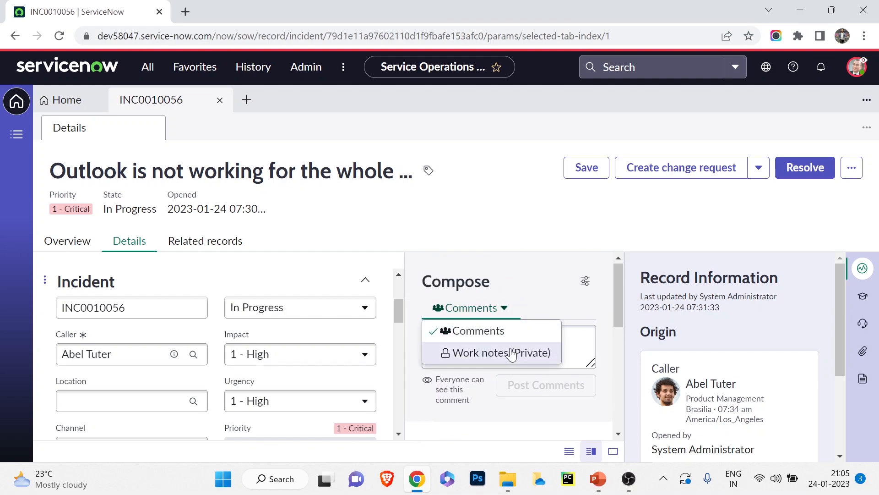
pyautogui.click(512, 352)
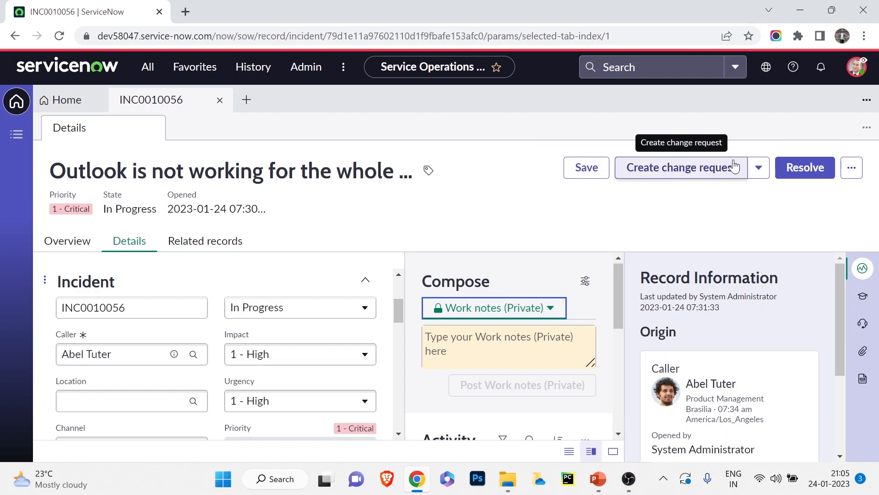
# Review the incident's other record-creation options, such as incident task, outage, problem and request, and look over the incident form
pyautogui.click(759, 168)
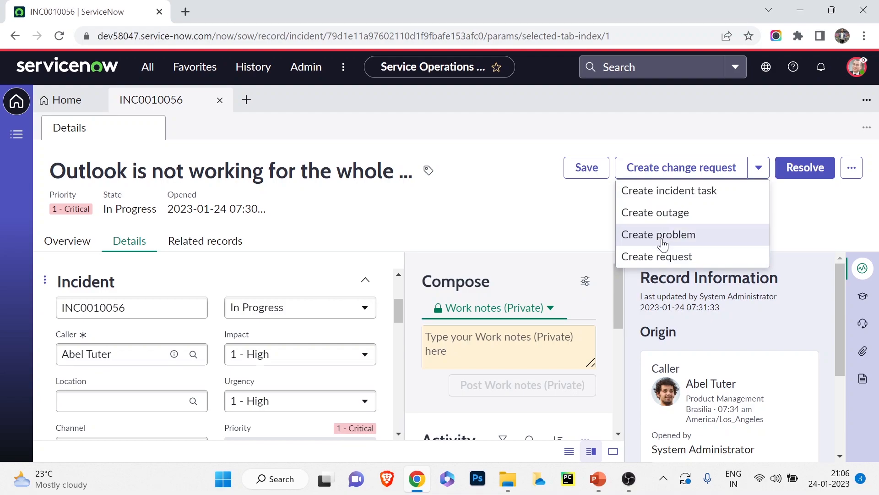
pyautogui.click(580, 246)
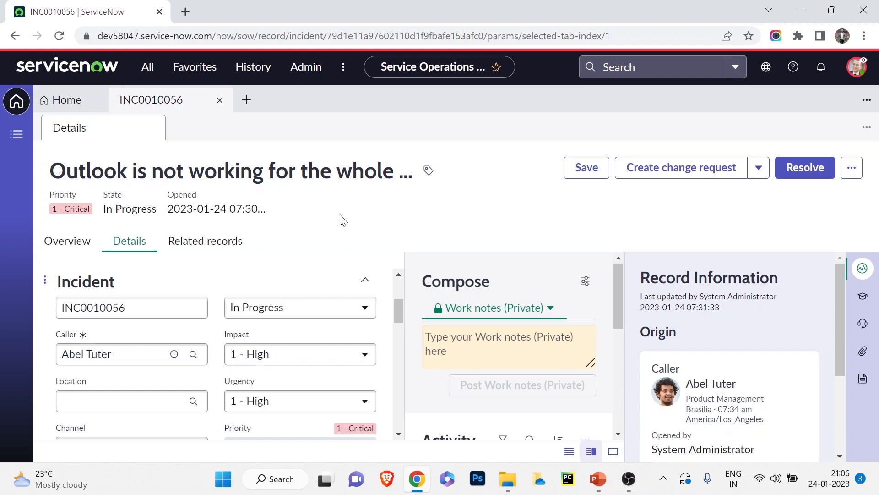
pyautogui.scroll(-3, 318, 281)
pyautogui.scroll(5, 318, 431)
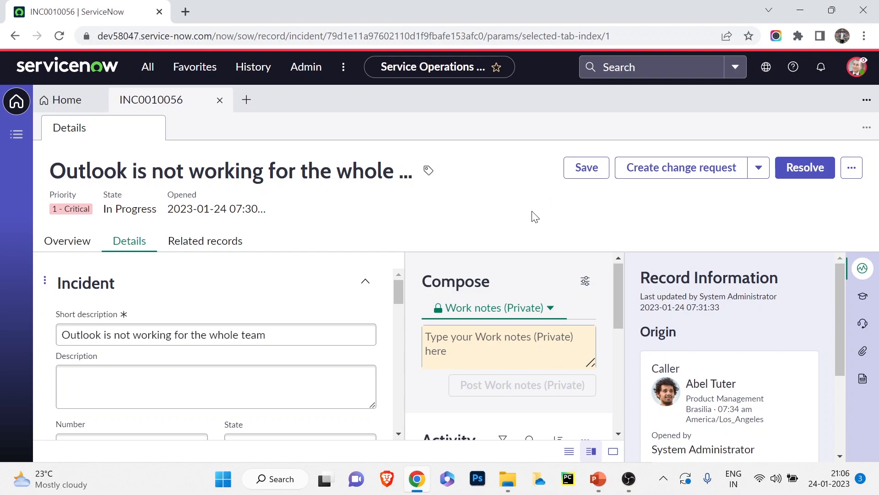
pyautogui.scroll(-4, 589, 290)
pyautogui.scroll(4, 701, 363)
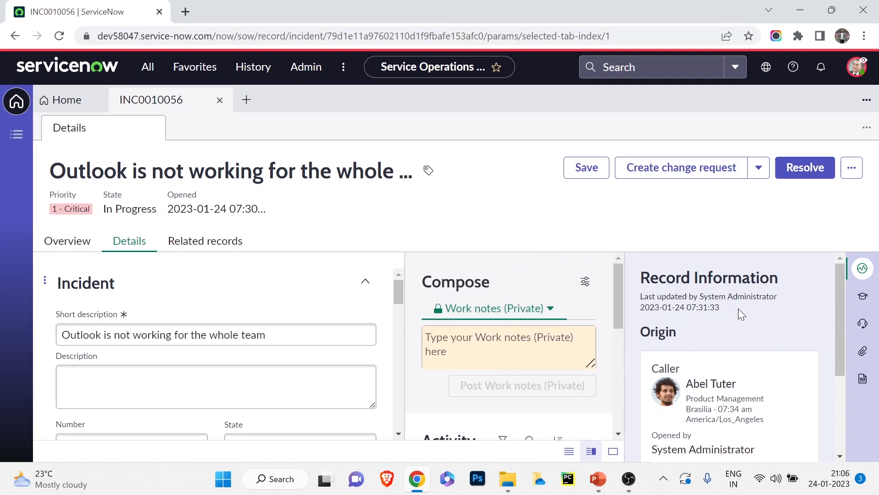
# Open Agent Assist's suggestions for the incident and read the "Deleted Email Recovery" knowledge article
pyautogui.click(864, 298)
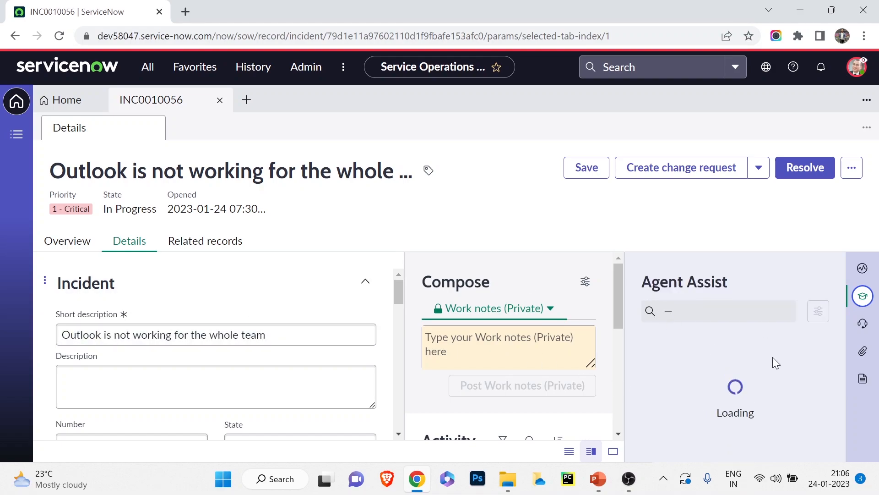
pyautogui.scroll(-3, 763, 385)
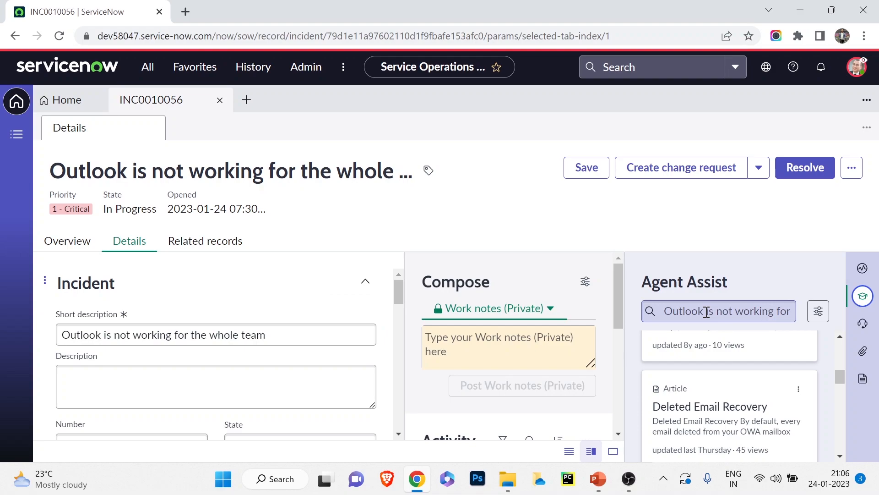
pyautogui.click(694, 408)
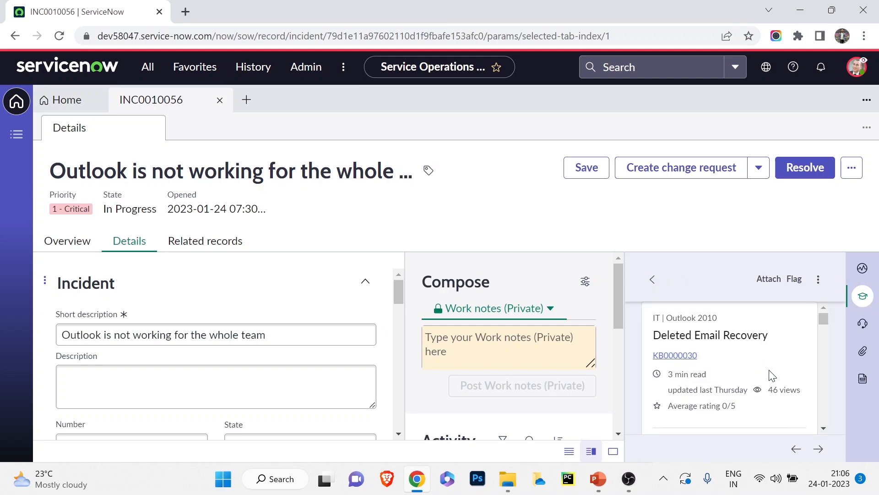
pyautogui.scroll(-5, 769, 400)
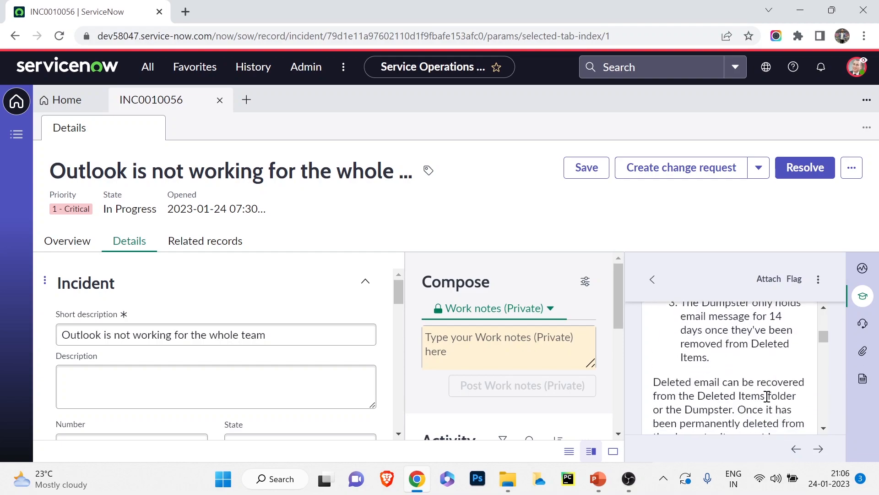
pyautogui.scroll(-1, 778, 398)
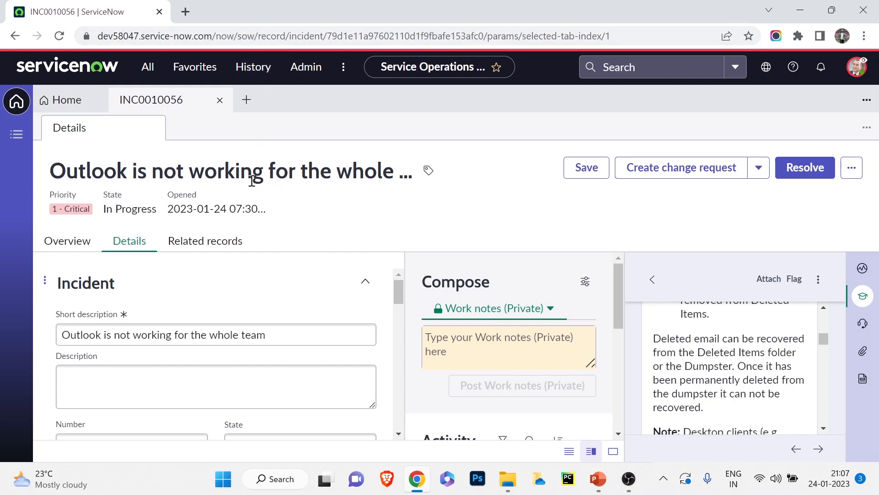
pyautogui.scroll(-5, 693, 407)
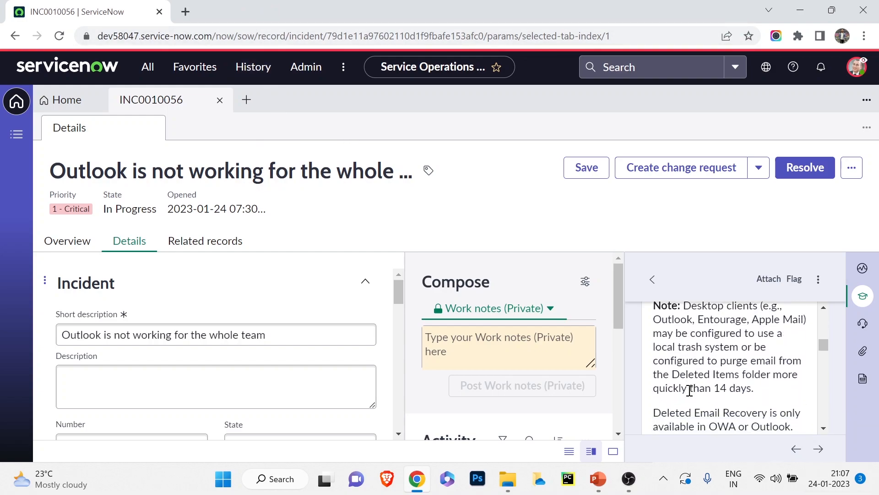
pyautogui.scroll(10, 690, 389)
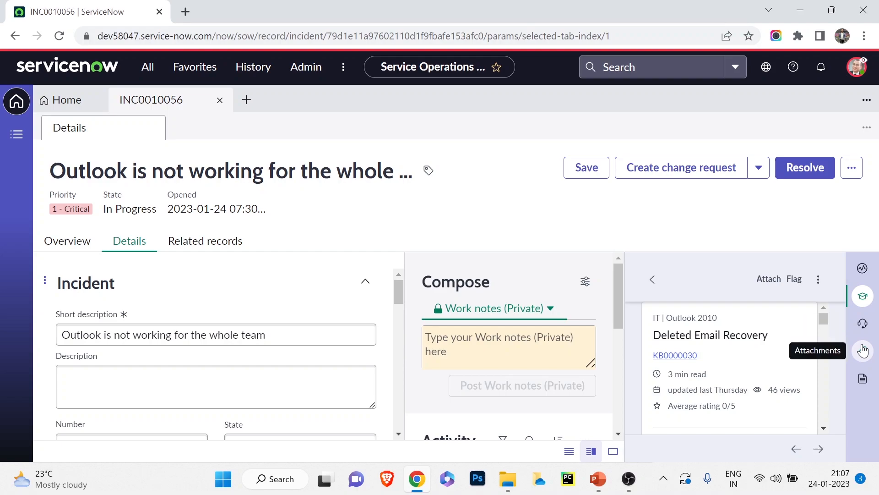
# View the templates offered for the incident and examine its related records, including the Task SLAs
pyautogui.click(863, 378)
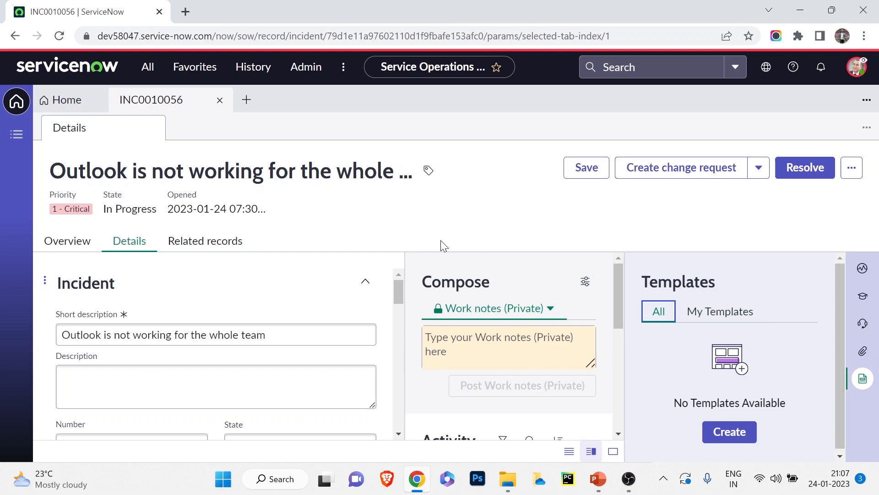
pyautogui.click(179, 247)
pyautogui.click(132, 249)
pyautogui.click(207, 248)
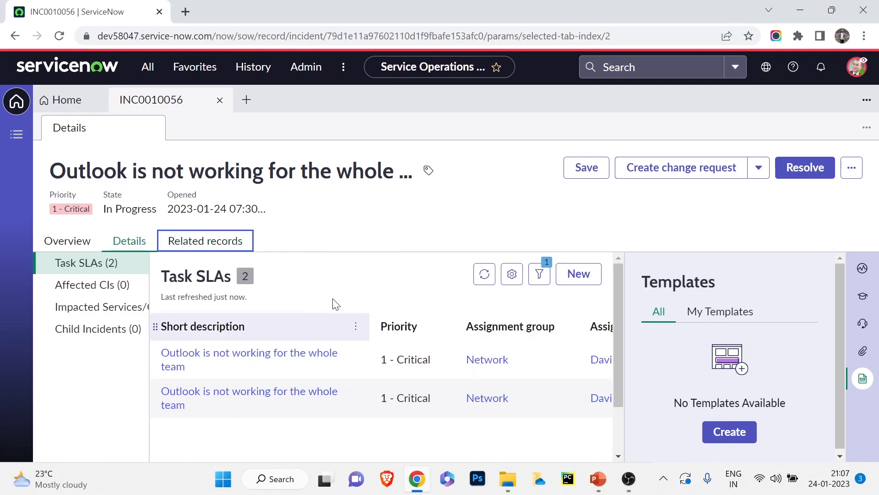
pyautogui.scroll(-1, 424, 274)
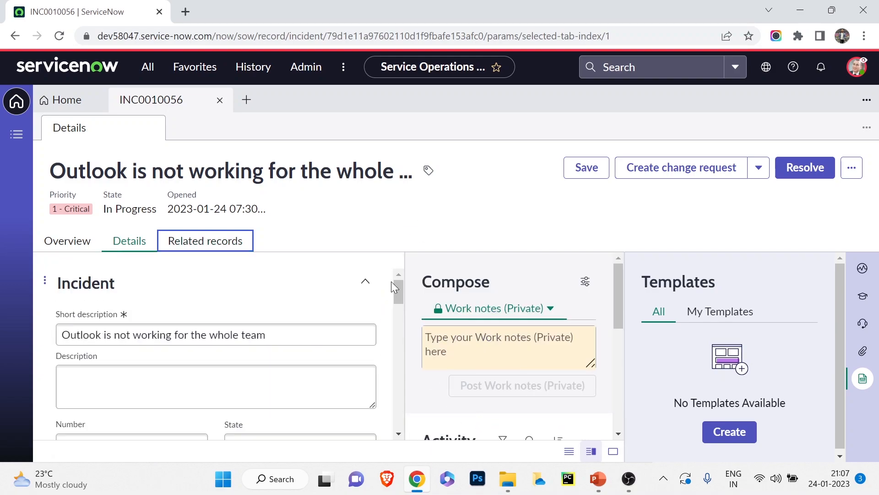
# Resolve the incident with resolution code "Solution provided" and resolution notes "Solution provided", and check its activity stream
pyautogui.click(128, 249)
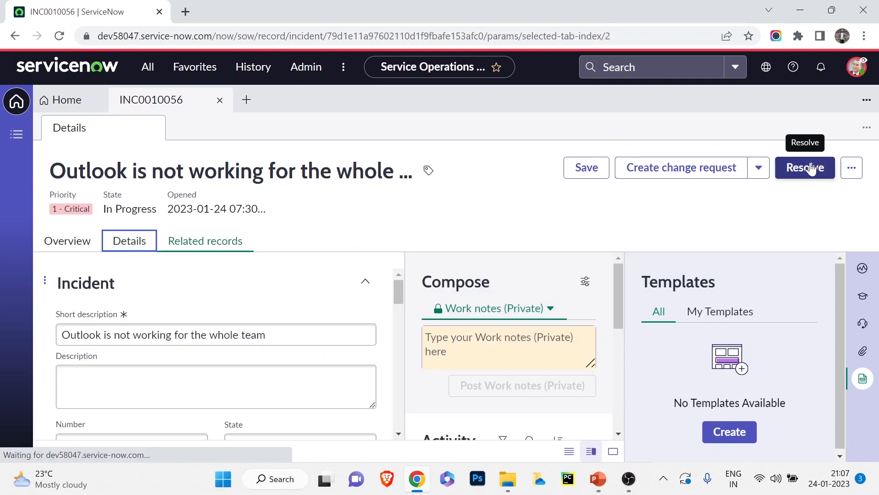
pyautogui.click(820, 174)
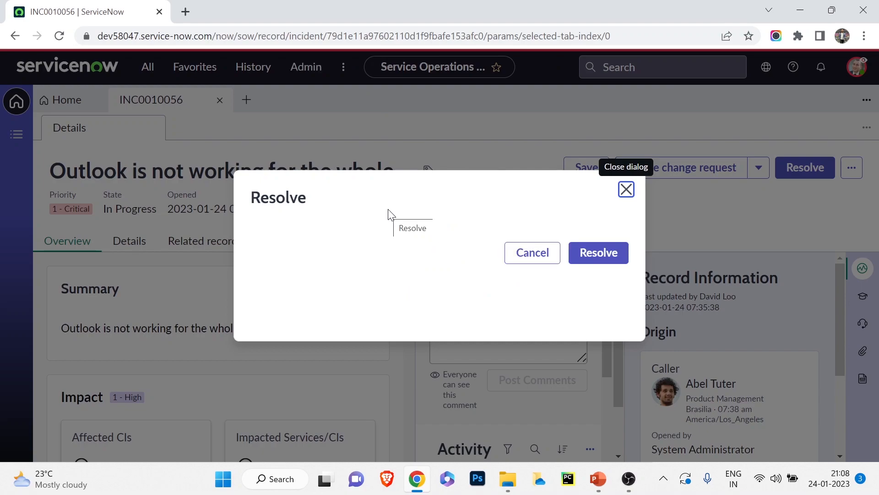
pyautogui.click(341, 237)
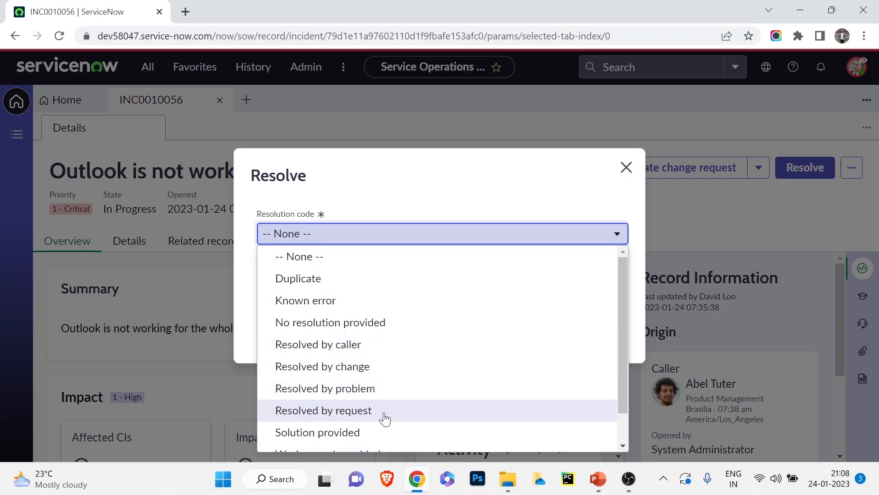
pyautogui.scroll(-2, 351, 430)
pyautogui.click(343, 395)
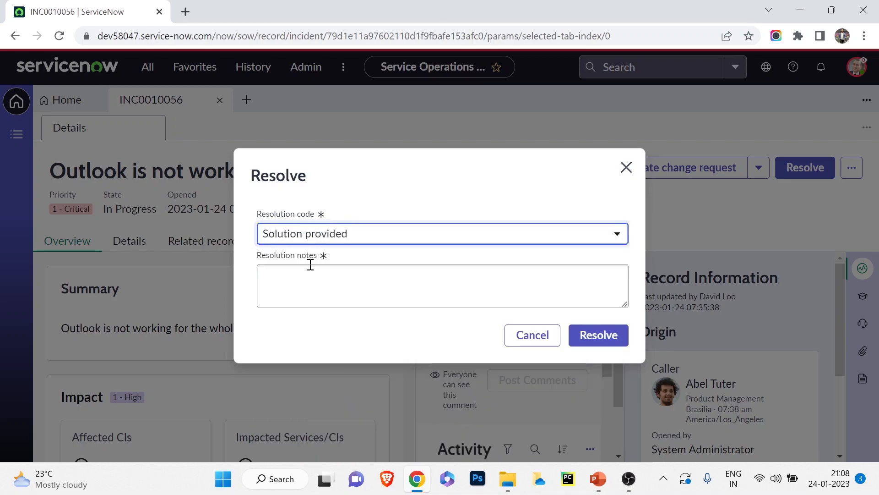
pyautogui.click(307, 272)
pyautogui.write('So')
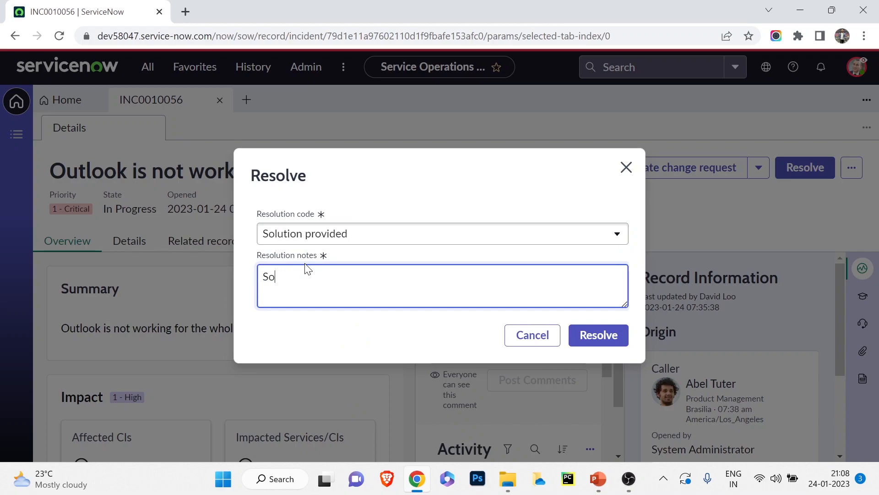
pyautogui.write('lution provided')
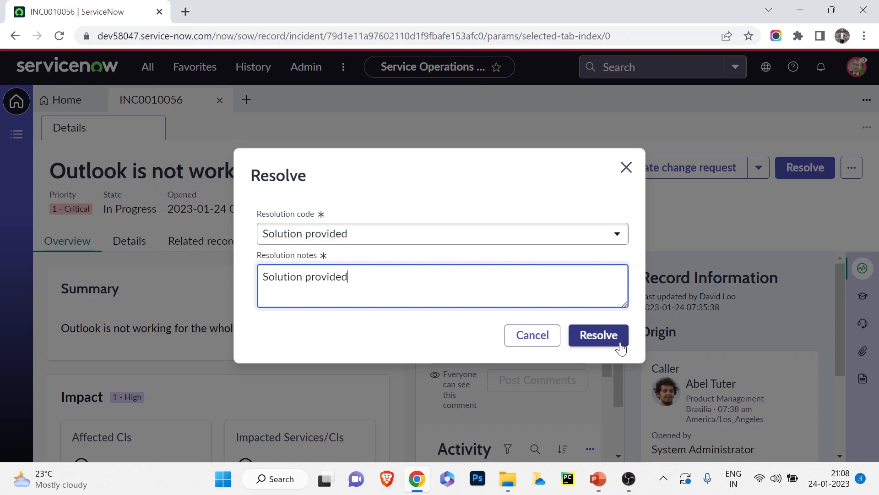
pyautogui.click(599, 335)
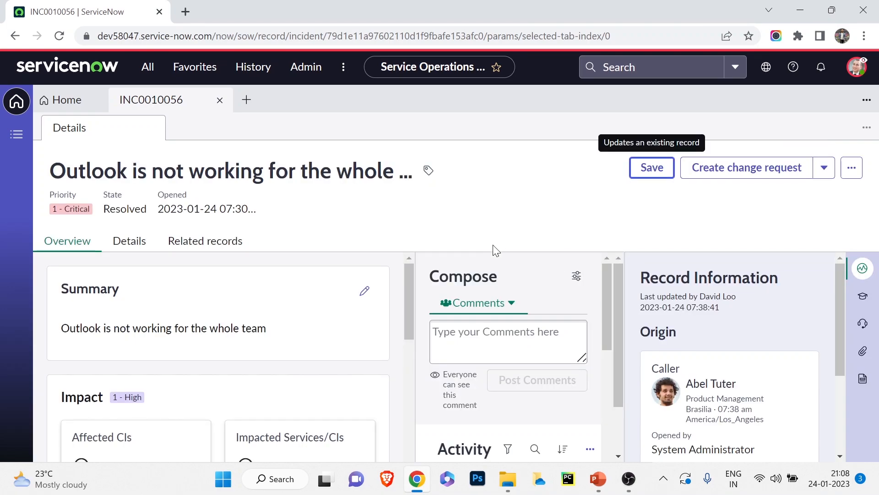
pyautogui.scroll(-3, 450, 344)
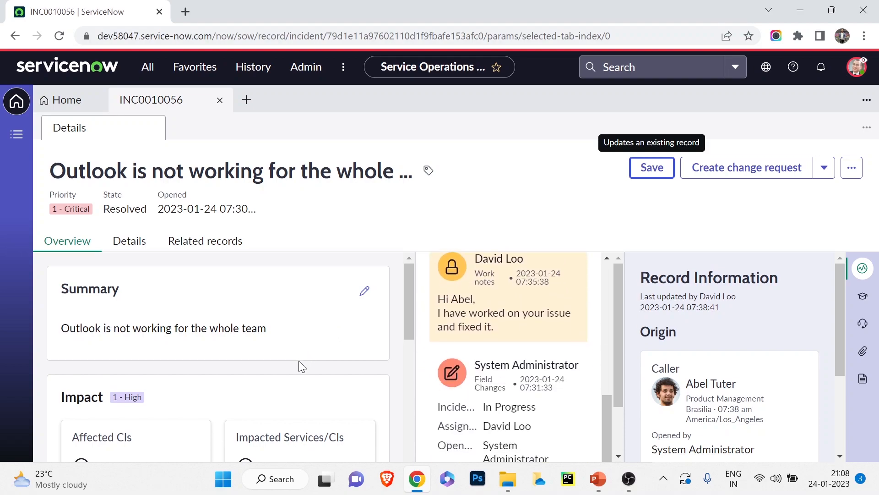
# Return to the workspace home page and review the overview charts, assigned incident cards and upcoming items
pyautogui.click(73, 102)
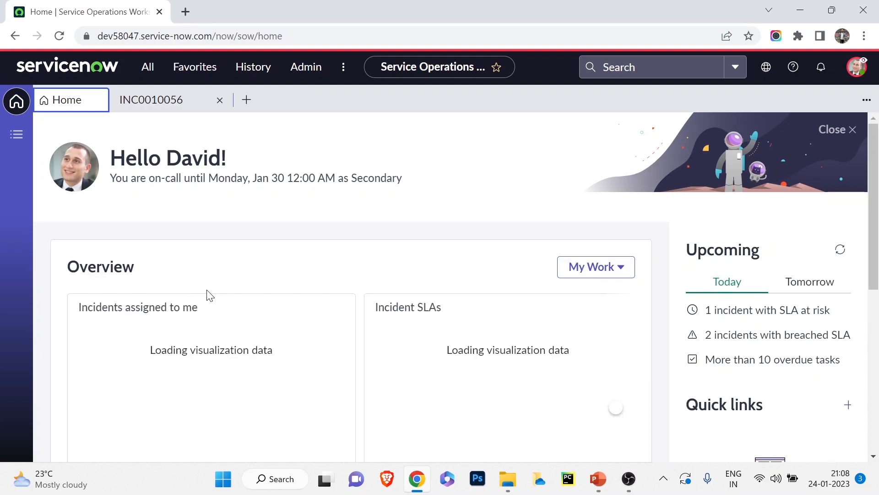
pyautogui.scroll(-1, 206, 294)
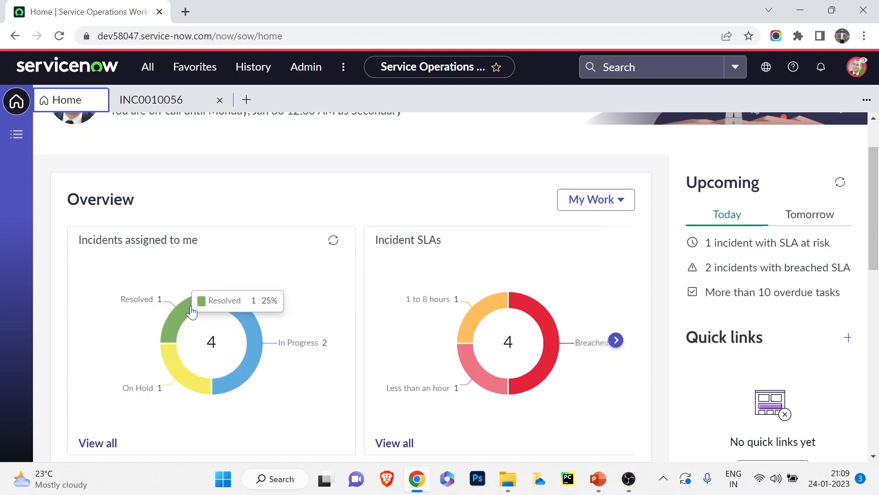
pyautogui.scroll(-2, 181, 289)
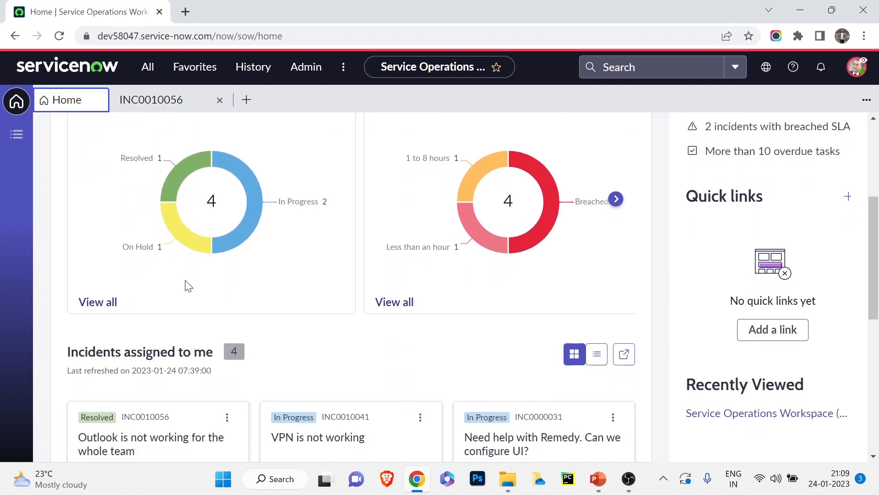
pyautogui.scroll(-2, 188, 286)
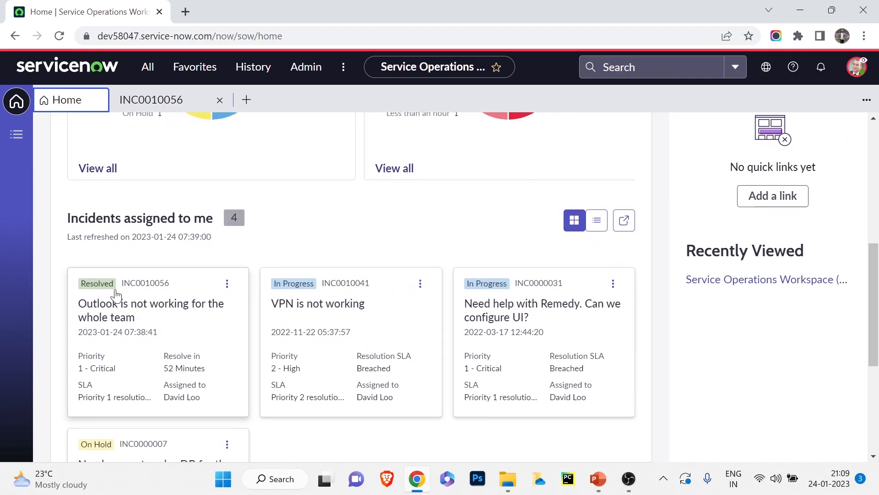
pyautogui.scroll(5, 734, 302)
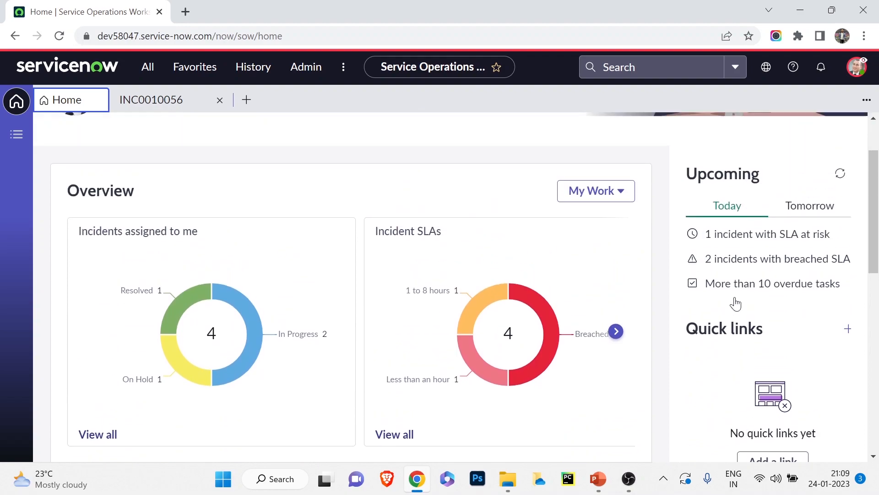
pyautogui.scroll(-6, 157, 219)
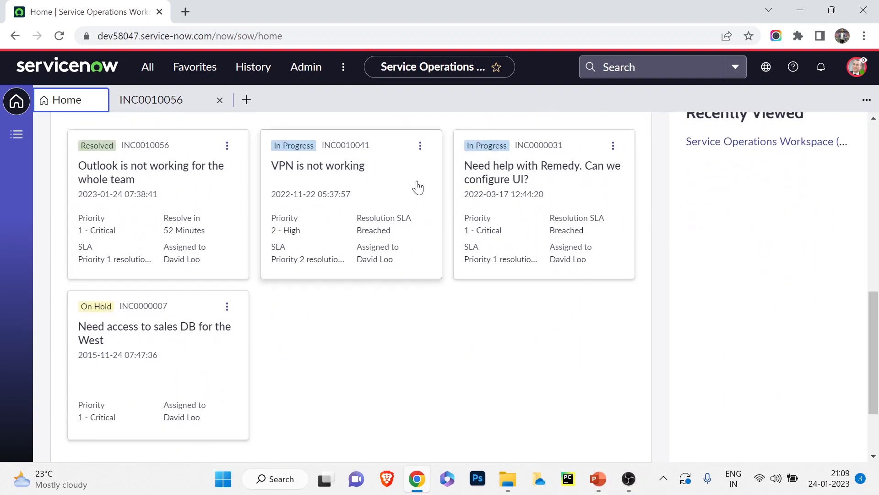
pyautogui.scroll(5, 486, 190)
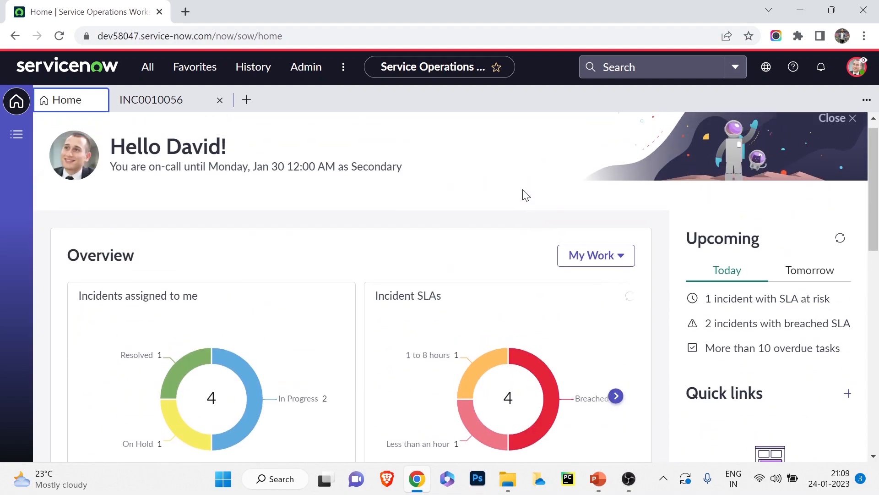
pyautogui.scroll(-5, 545, 367)
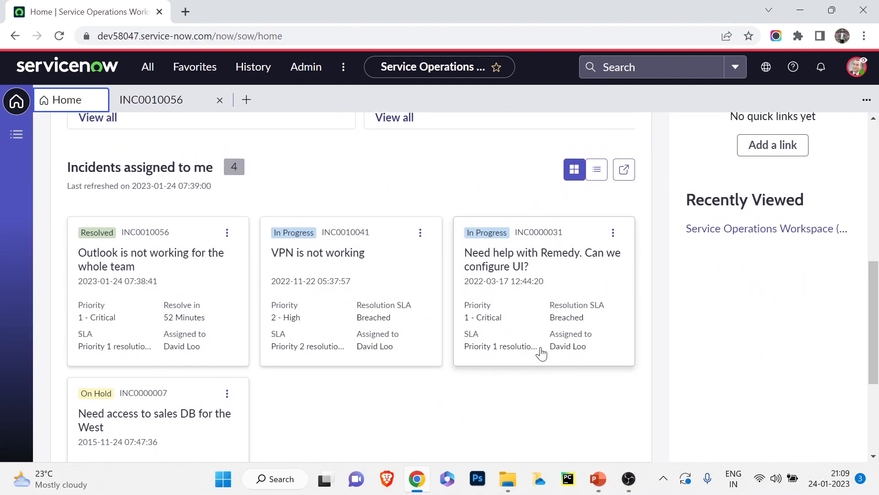
pyautogui.scroll(5, 541, 353)
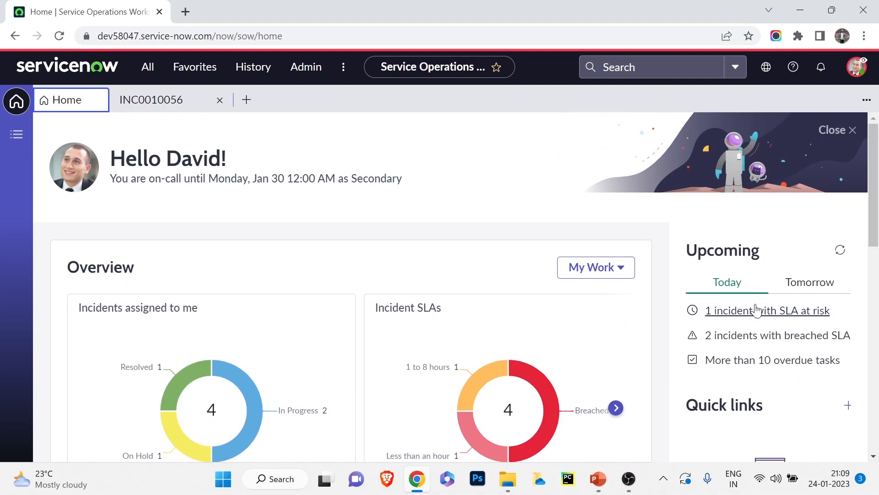
pyautogui.scroll(-5, 708, 297)
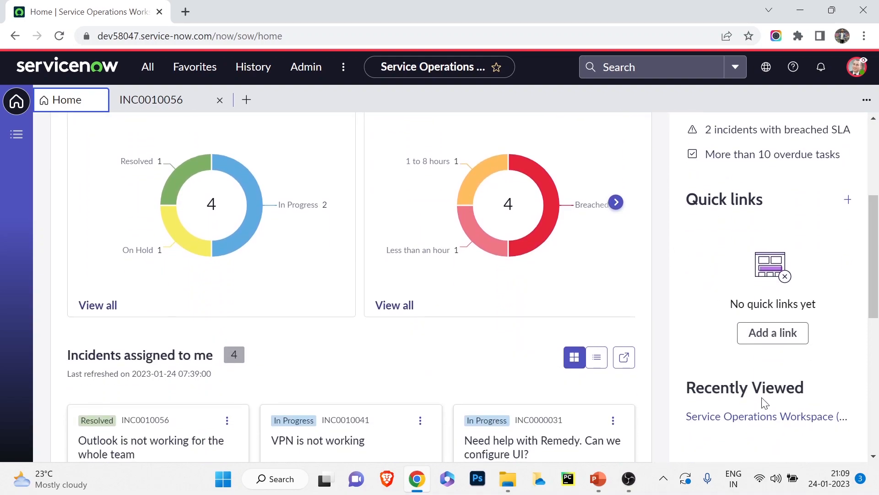
pyautogui.scroll(5, 760, 407)
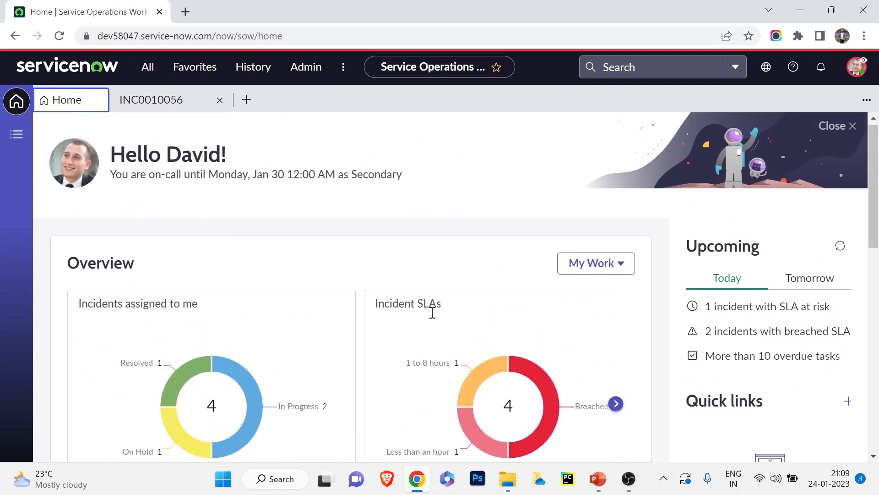
# Switch the home page overview to My Team's Work
pyautogui.click(611, 264)
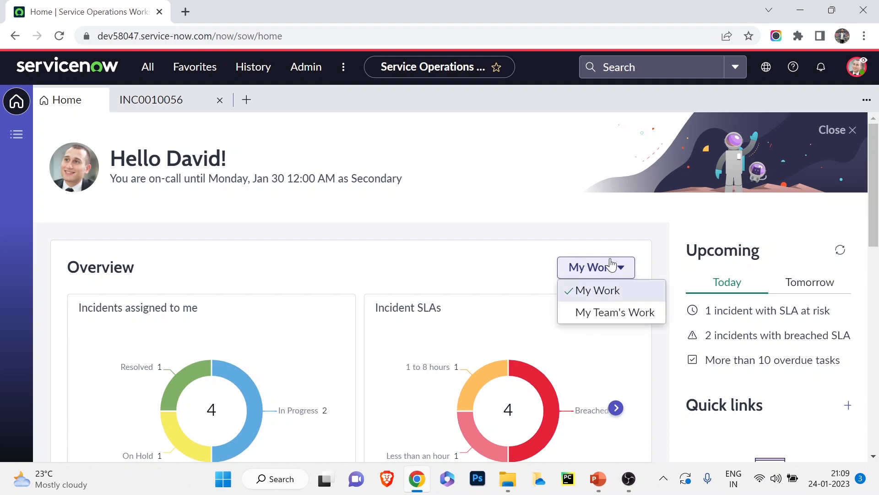
pyautogui.click(612, 265)
pyautogui.click(609, 265)
pyautogui.click(623, 314)
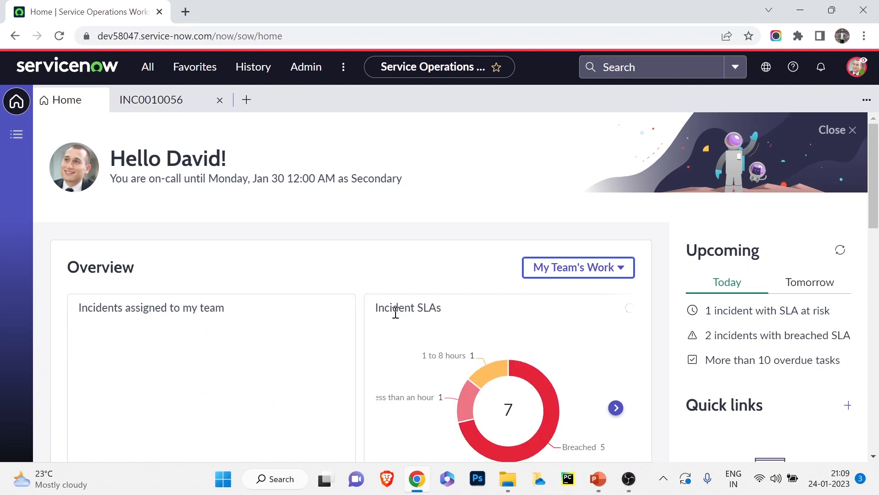
# Examine the team's incident state and SLA charts and browse the cards of incidents assigned to the team
pyautogui.scroll(-2, 341, 277)
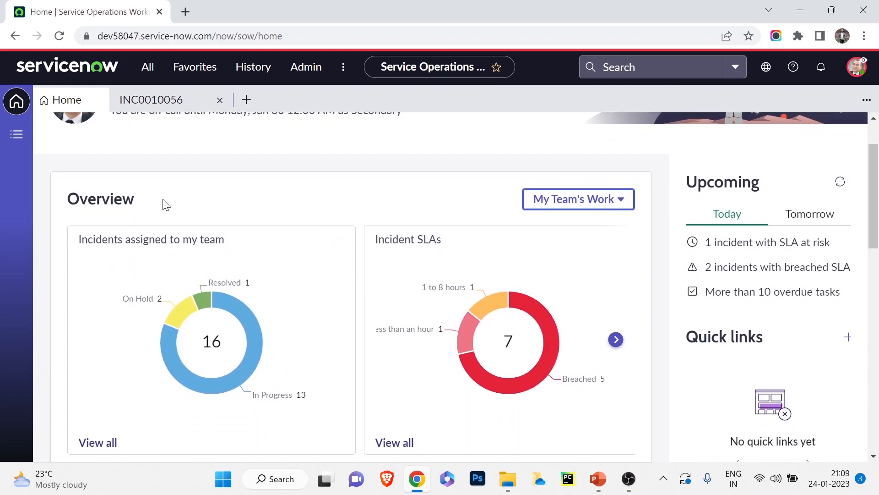
pyautogui.scroll(-6, 313, 321)
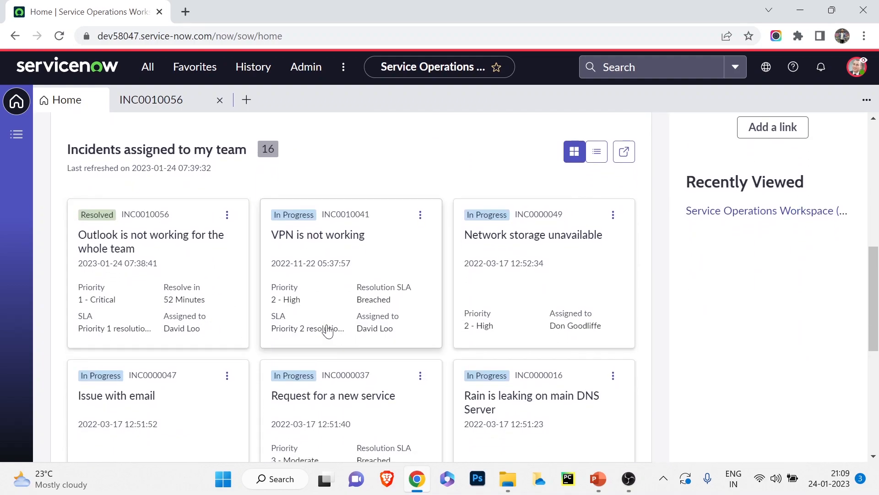
pyautogui.scroll(-1, 545, 338)
pyautogui.scroll(-2, 544, 339)
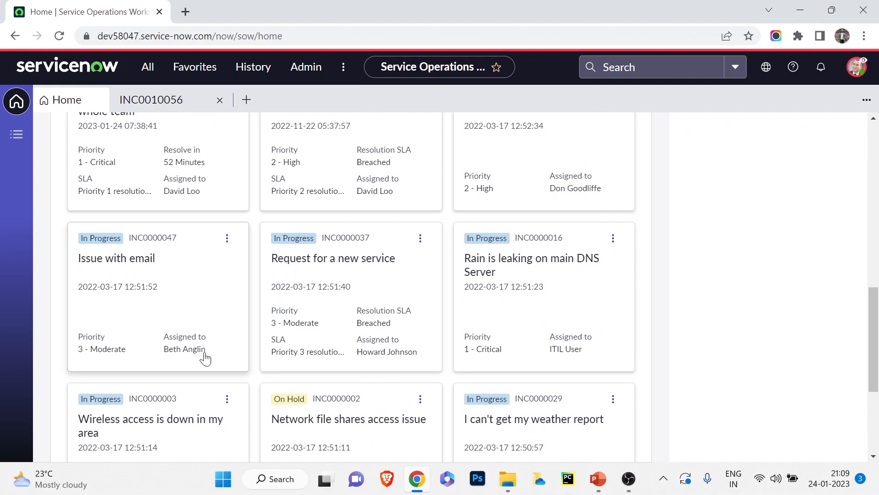
pyautogui.scroll(-4, 200, 359)
pyautogui.scroll(8, 200, 359)
pyautogui.scroll(-2, 201, 359)
pyautogui.scroll(1, 201, 359)
pyautogui.scroll(-1, 290, 222)
pyautogui.scroll(9, 385, 287)
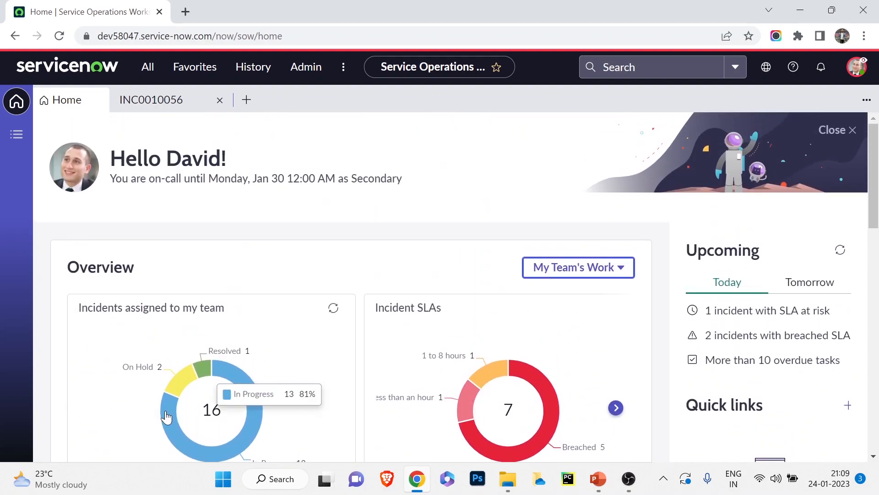
pyautogui.scroll(-7, 171, 417)
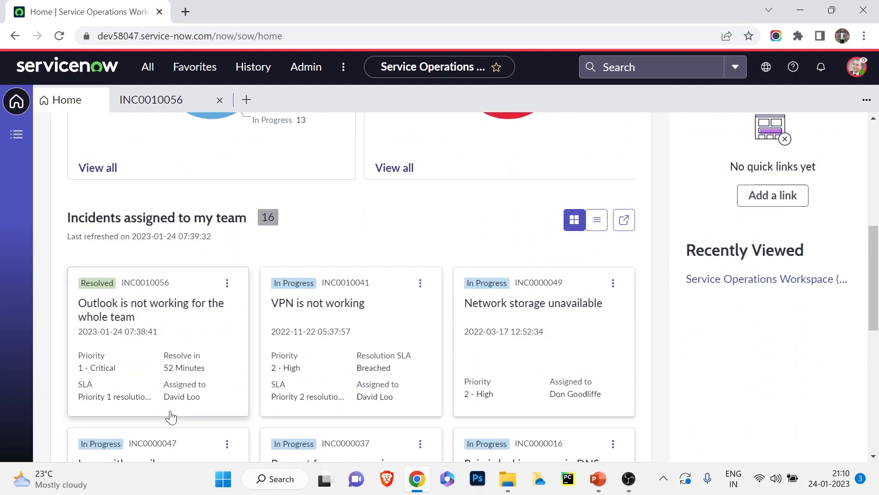
pyautogui.scroll(7, 171, 417)
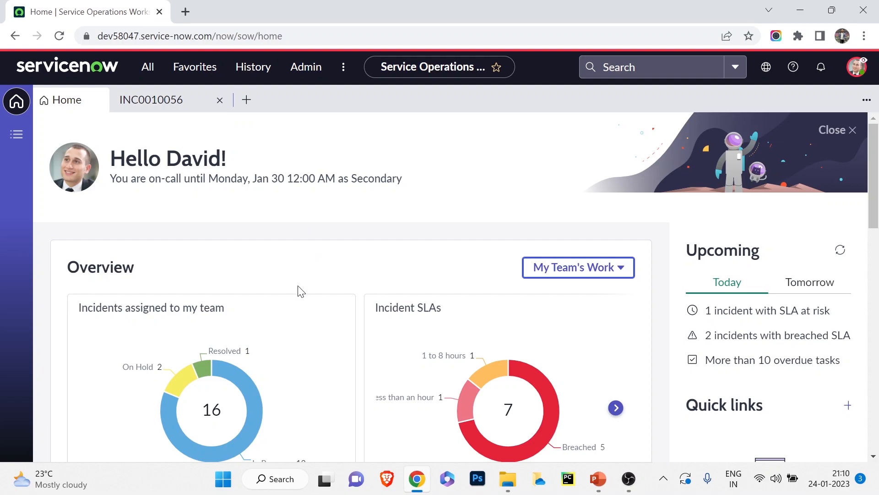
# Open a blank new incident form and look through its Incident, Impact and Assignment sections
pyautogui.click(246, 99)
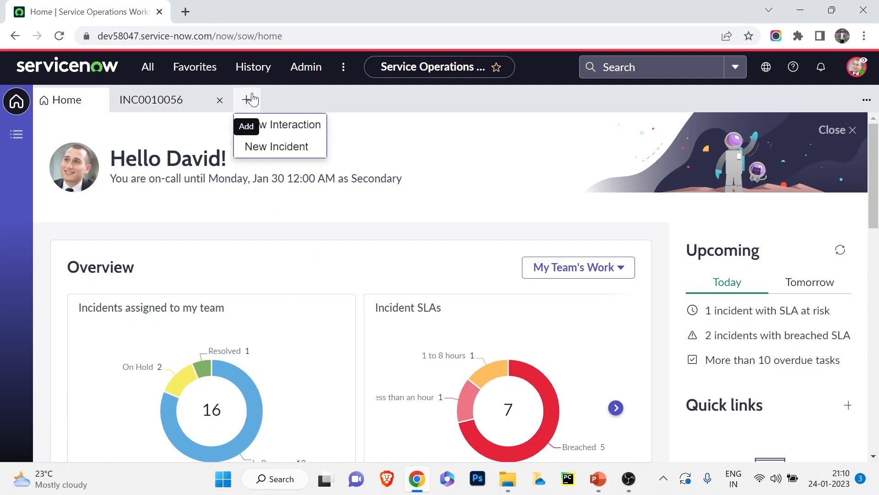
pyautogui.click(269, 147)
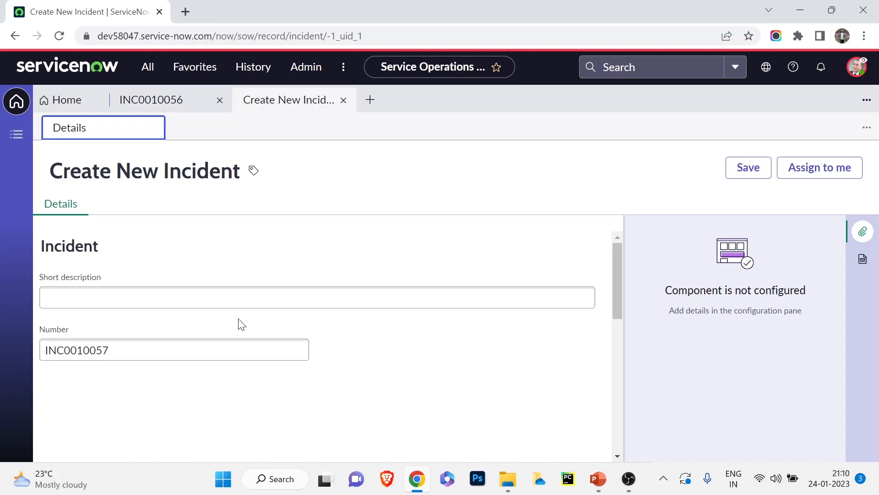
pyautogui.scroll(-2, 242, 337)
pyautogui.scroll(-4, 241, 343)
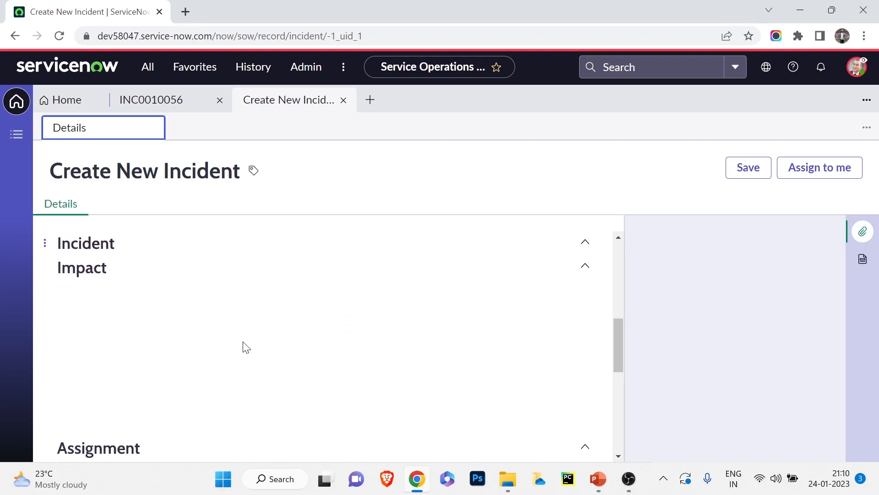
pyautogui.scroll(5, 246, 347)
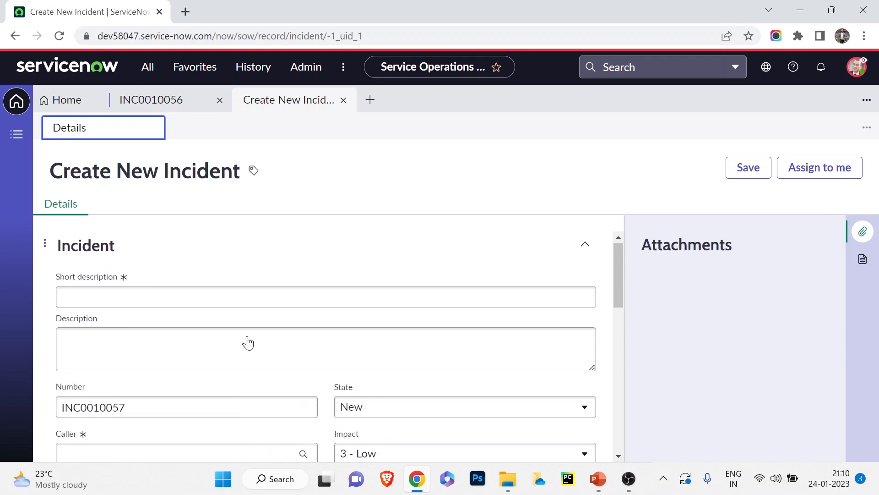
# Open a blank new interaction form and look through its fields and Type options
pyautogui.click(372, 101)
pyautogui.click(405, 128)
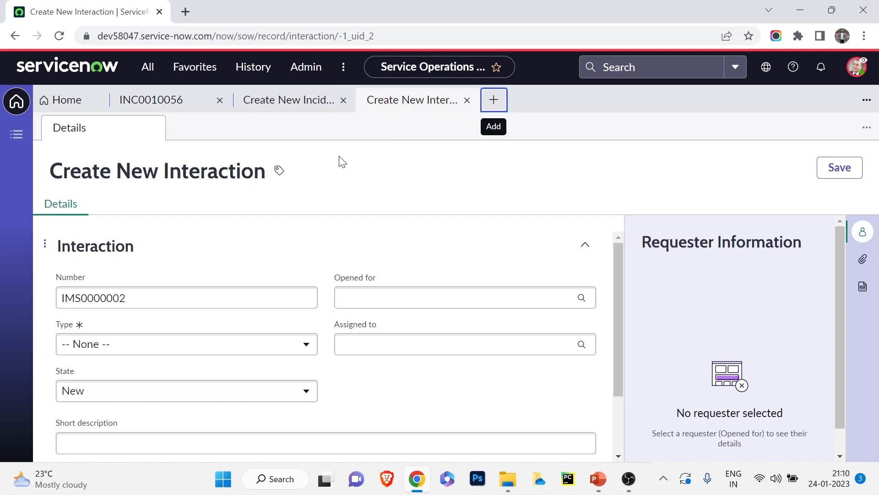
pyautogui.scroll(-1, 348, 270)
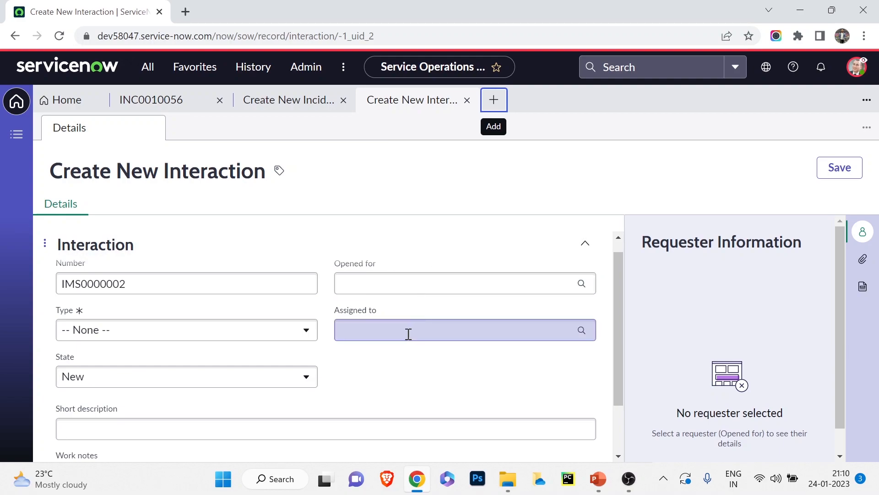
pyautogui.scroll(-1, 401, 330)
pyautogui.scroll(-1, 401, 332)
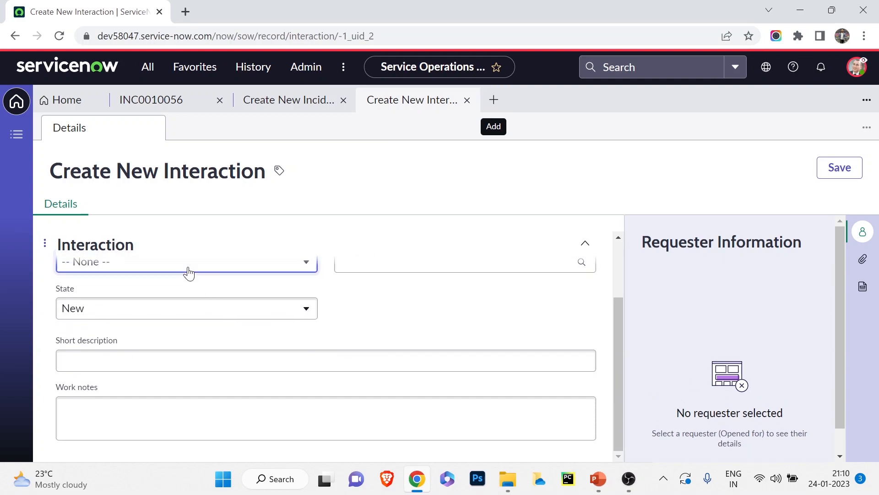
pyautogui.click(187, 266)
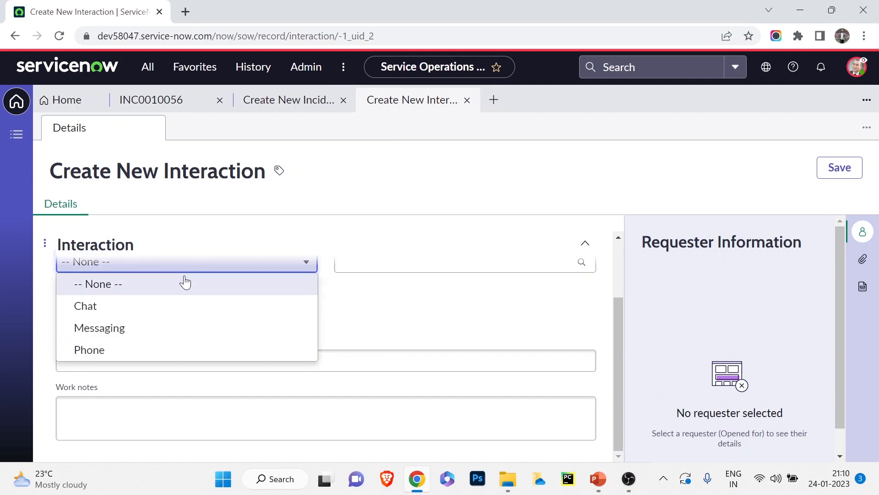
pyautogui.click(458, 309)
pyautogui.scroll(2, 316, 385)
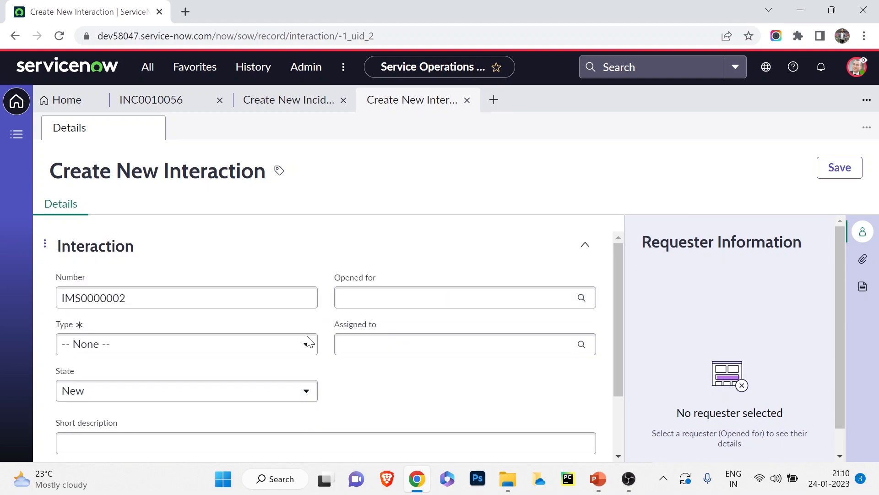
# Set the new interaction's Type to Phone and its short description to "Password not working"
pyautogui.click(242, 355)
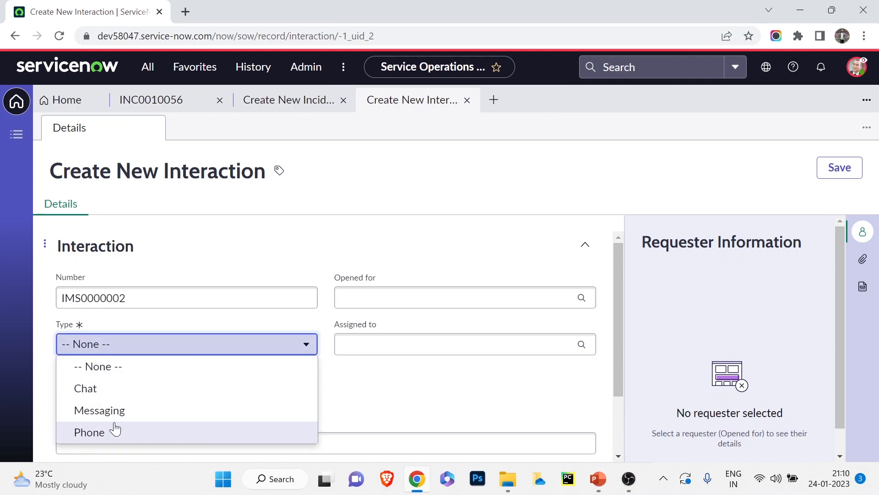
pyautogui.click(114, 427)
pyautogui.scroll(-2, 247, 361)
pyautogui.click(222, 358)
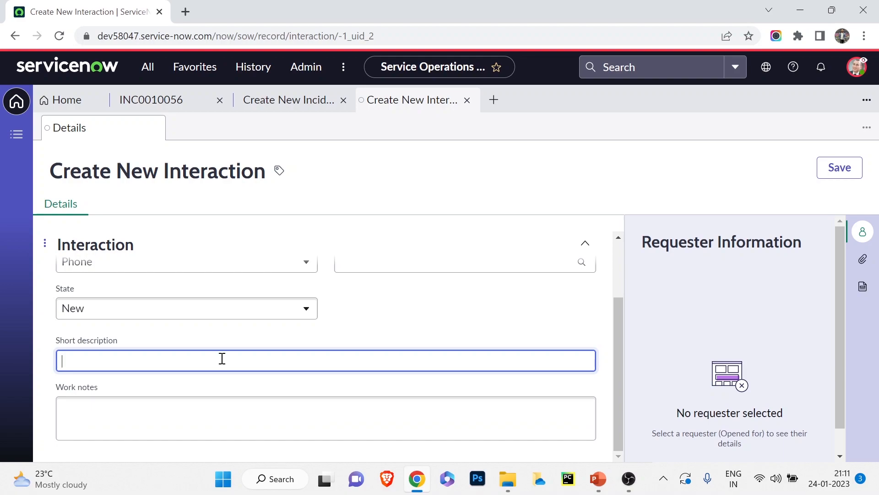
pyautogui.write('Password not working')
# Choose the requester in the interaction's Opened for field and save the record
pyautogui.scroll(3, 220, 354)
pyautogui.click(487, 303)
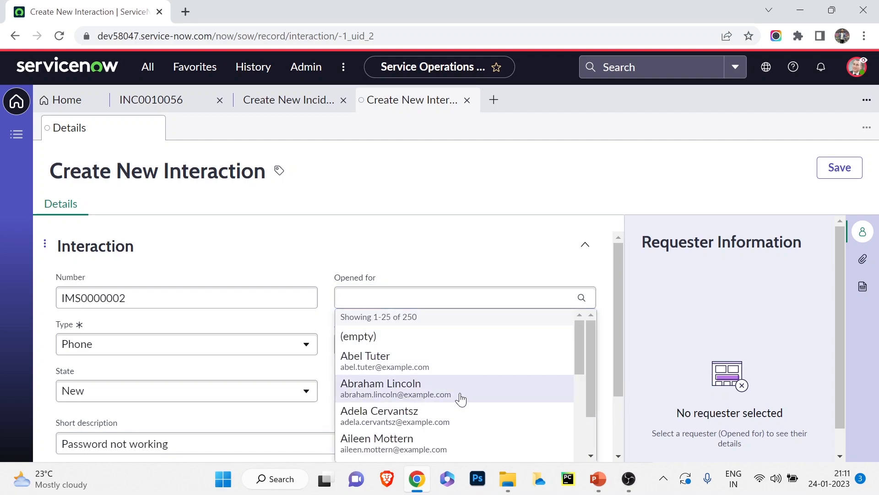
pyautogui.click(461, 400)
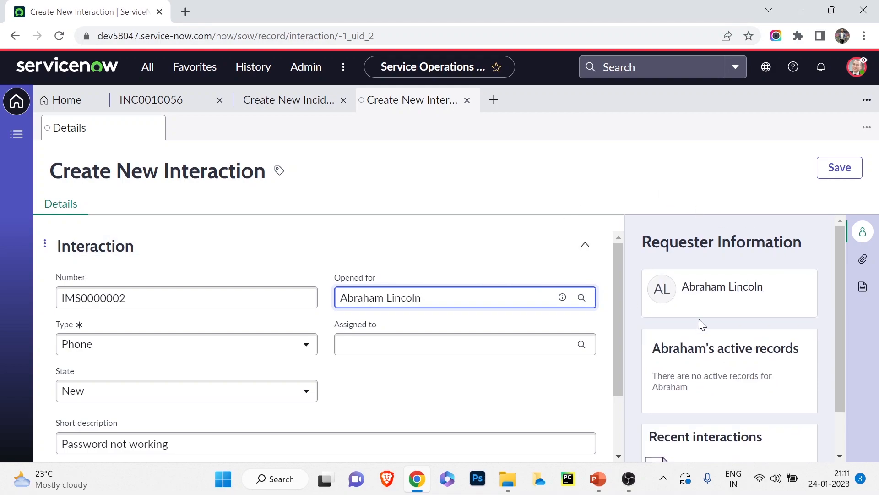
pyautogui.click(847, 168)
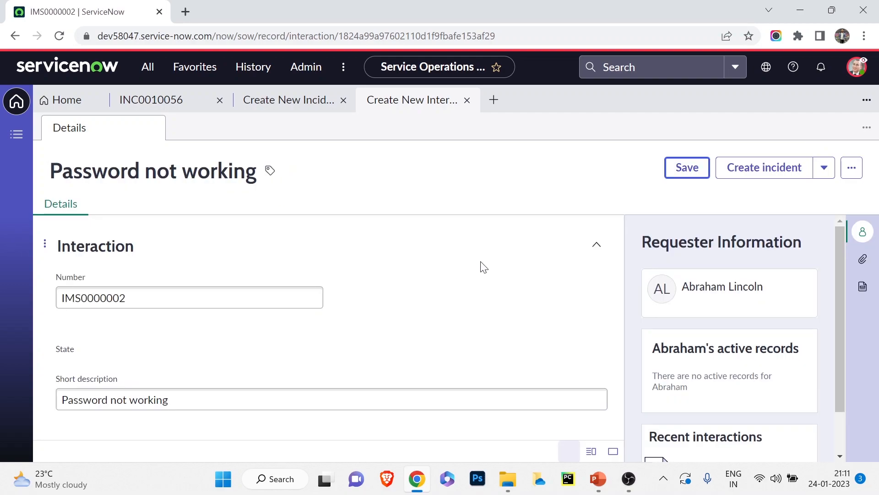
# Review the saved interaction's details and the request and change records that can be created from it
pyautogui.scroll(-2, 387, 292)
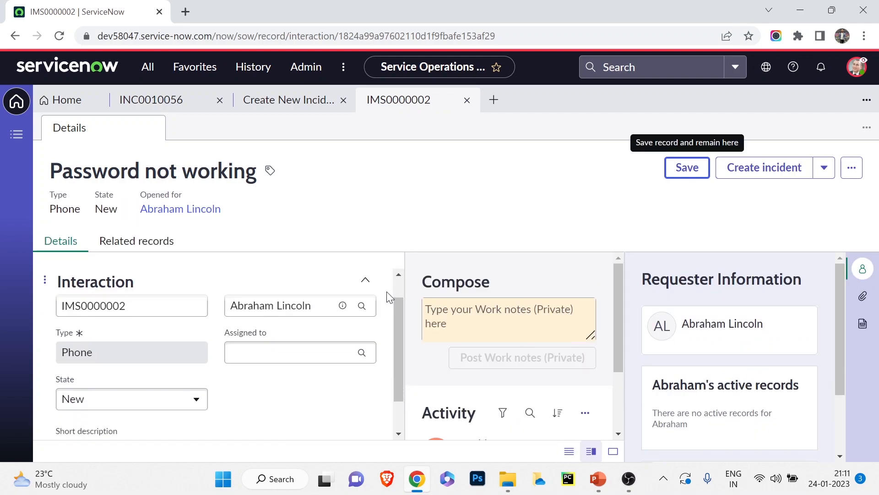
pyautogui.scroll(2, 332, 374)
pyautogui.scroll(-2, 390, 355)
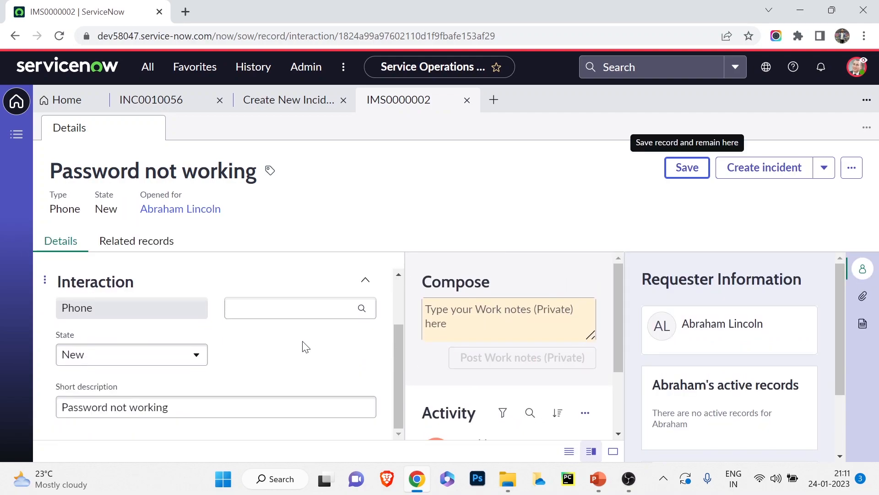
pyautogui.scroll(2, 293, 357)
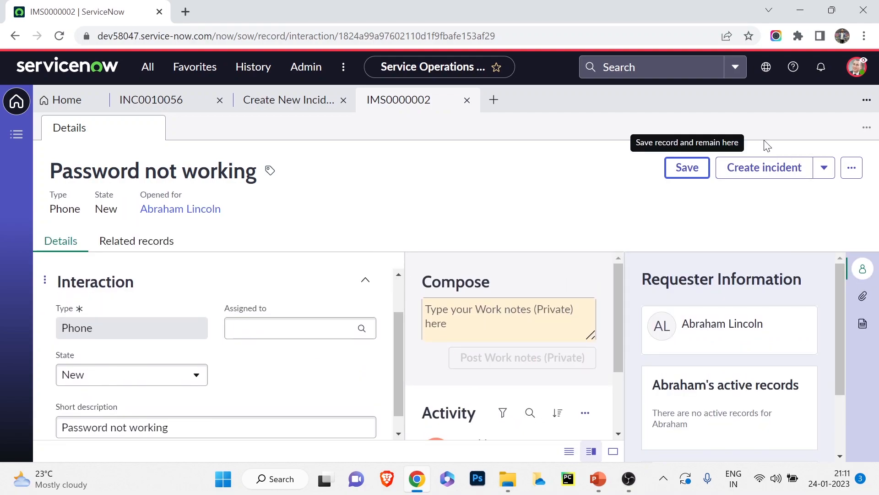
pyautogui.click(824, 168)
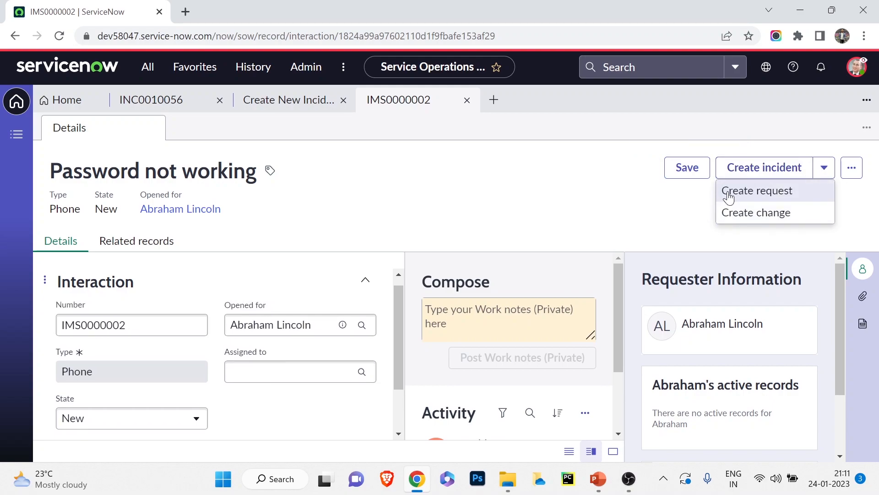
pyautogui.scroll(-2, 236, 392)
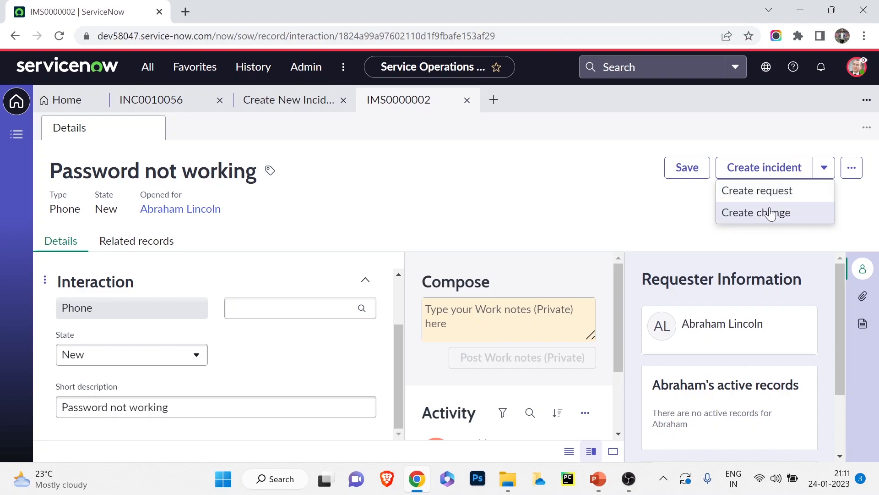
pyautogui.click(665, 213)
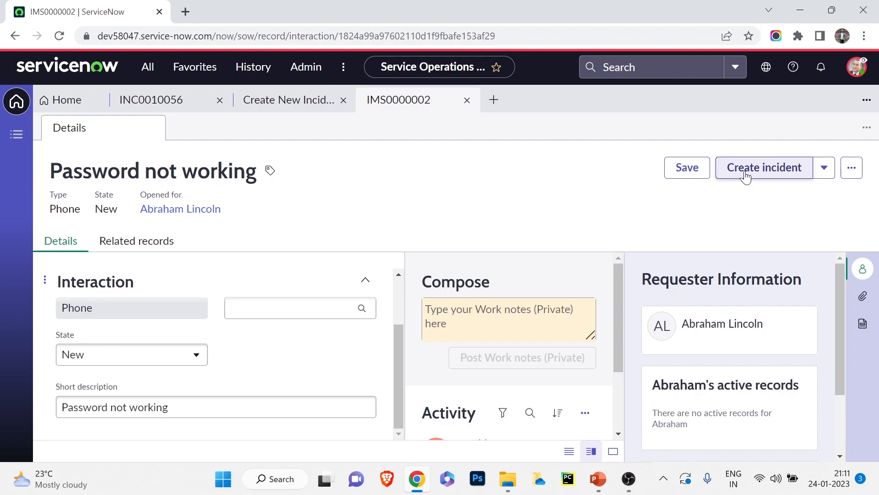
# Create an incident from the interaction and look through the incident's overview
pyautogui.click(745, 177)
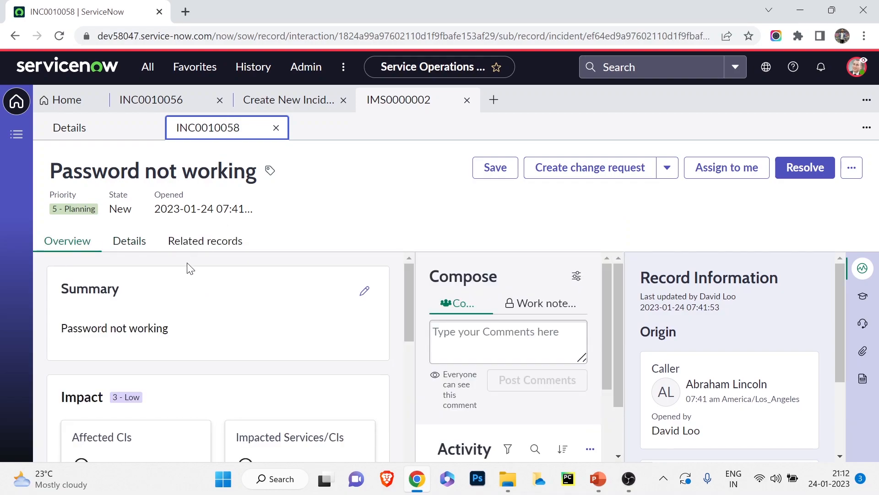
pyautogui.scroll(-2, 185, 326)
pyautogui.scroll(3, 291, 341)
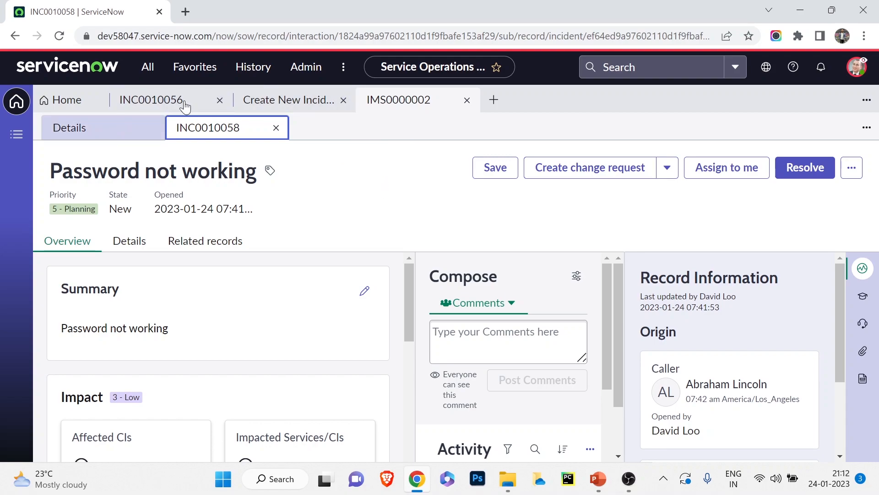
# Leave the new incident and return to the Service Operations Workspace home page
pyautogui.click(147, 98)
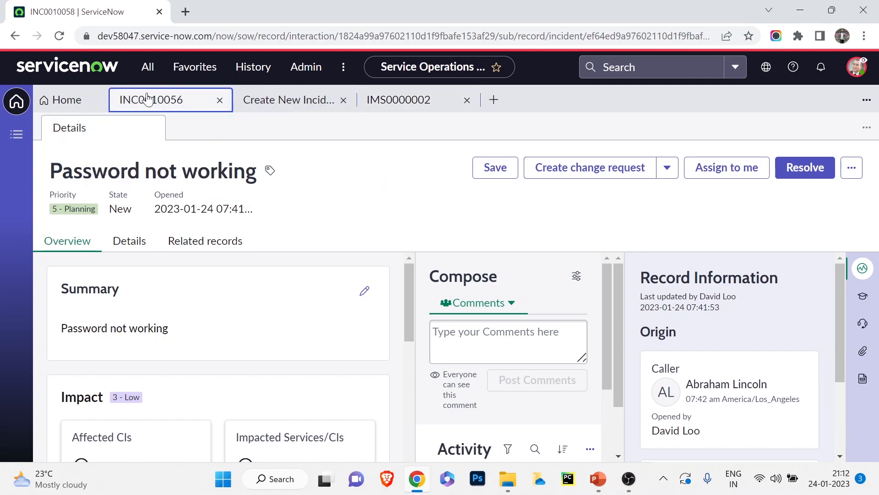
pyautogui.click(63, 101)
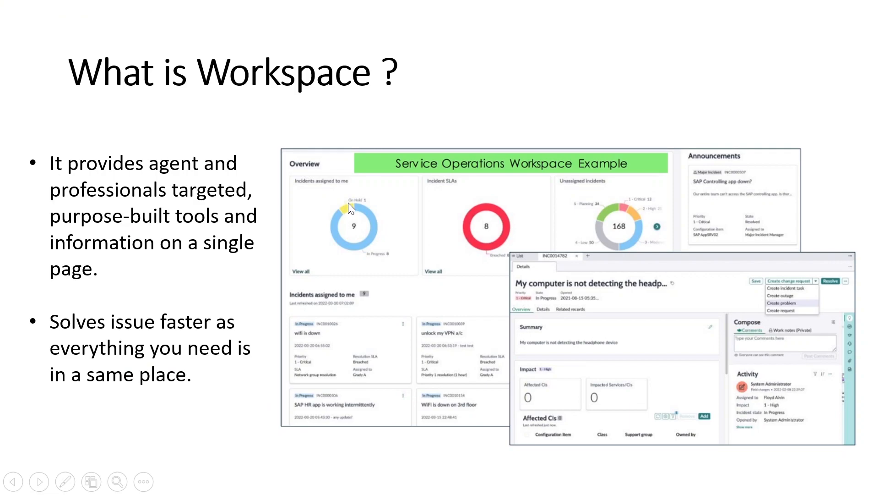
pyautogui.click(348, 205)
pyautogui.click(348, 202)
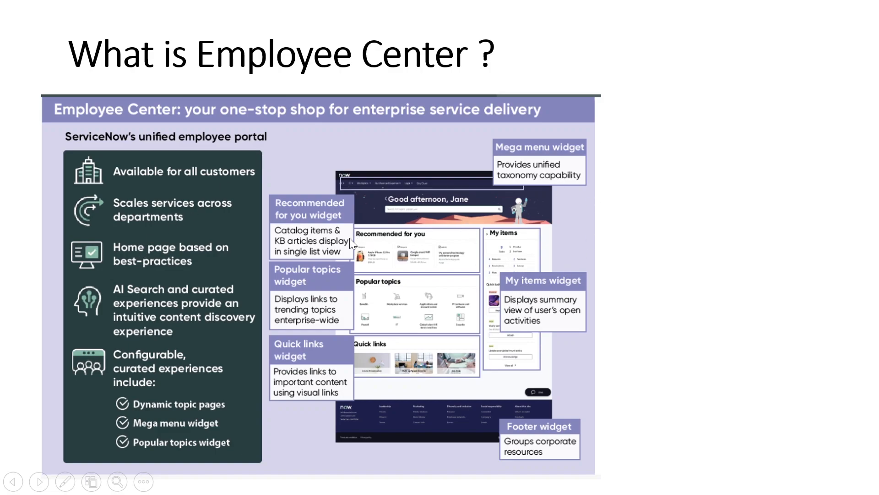
# Switch from the slide show to the ServiceNow window in Chrome and leave the workspace for the instance's landing page
pyautogui.hotkey('alt', 'Tab')
pyautogui.hotkey('alt', 'Tab')
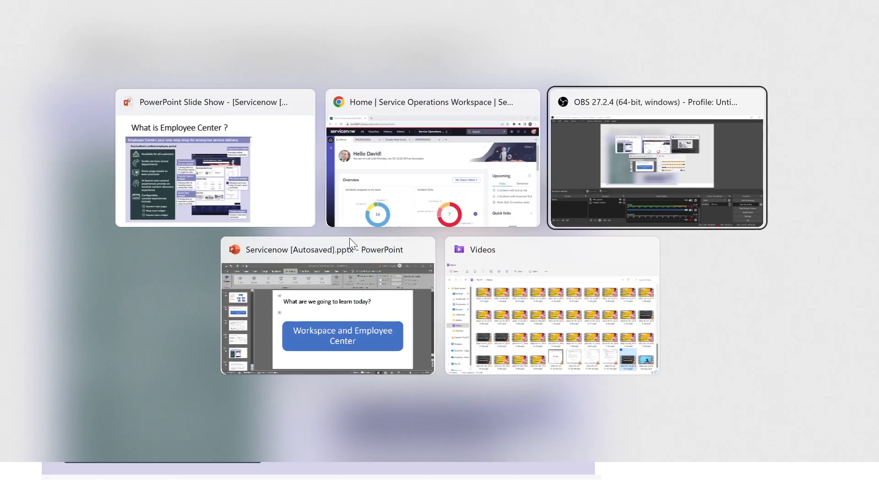
pyautogui.click(351, 219)
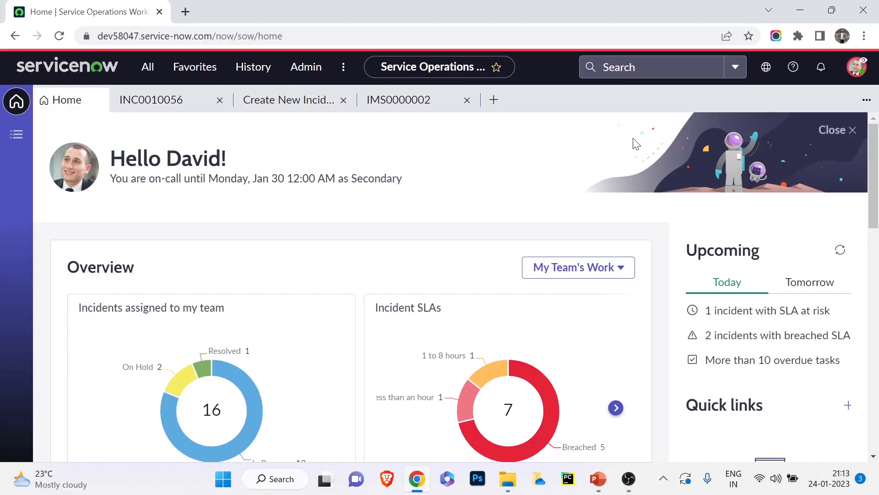
pyautogui.click(63, 73)
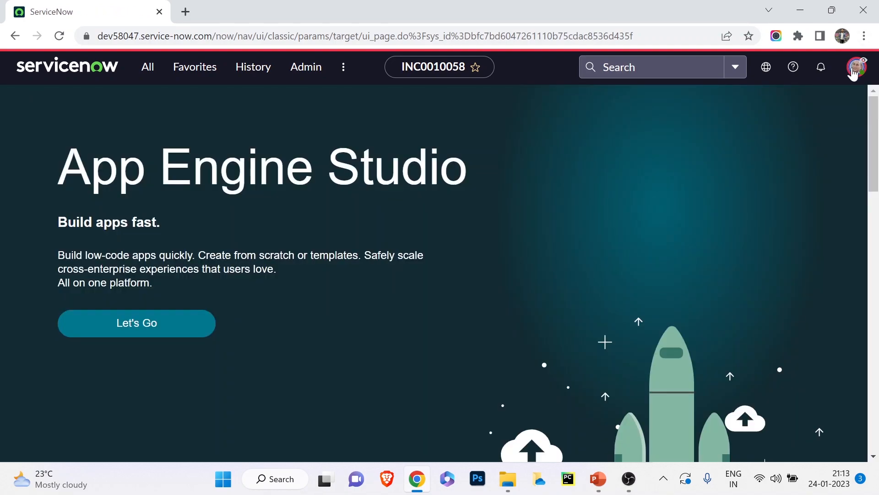
# Switch the impersonation to another employee, searching by name, and dismiss the "Work your way" introduction
pyautogui.click(855, 70)
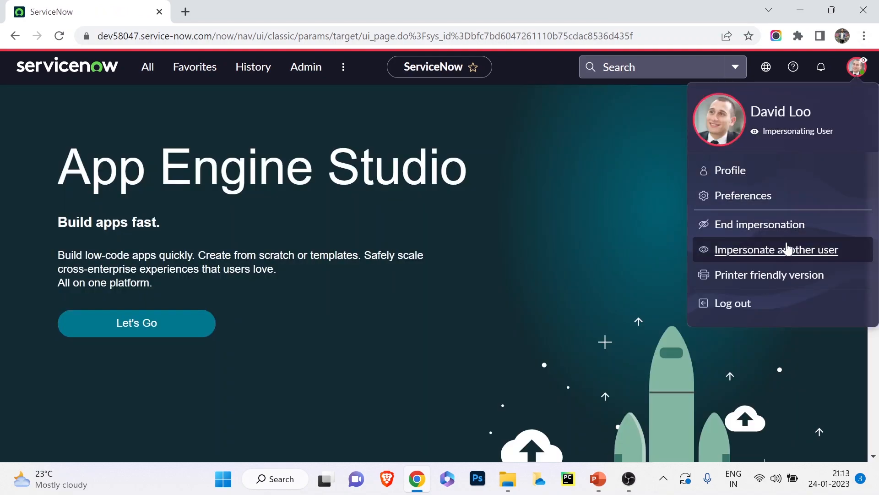
pyautogui.click(787, 250)
pyautogui.click(289, 176)
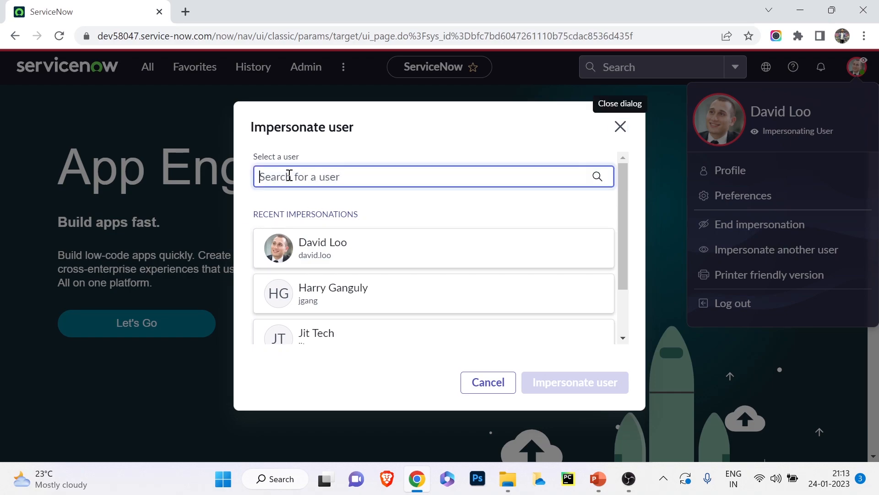
pyautogui.write('abe')
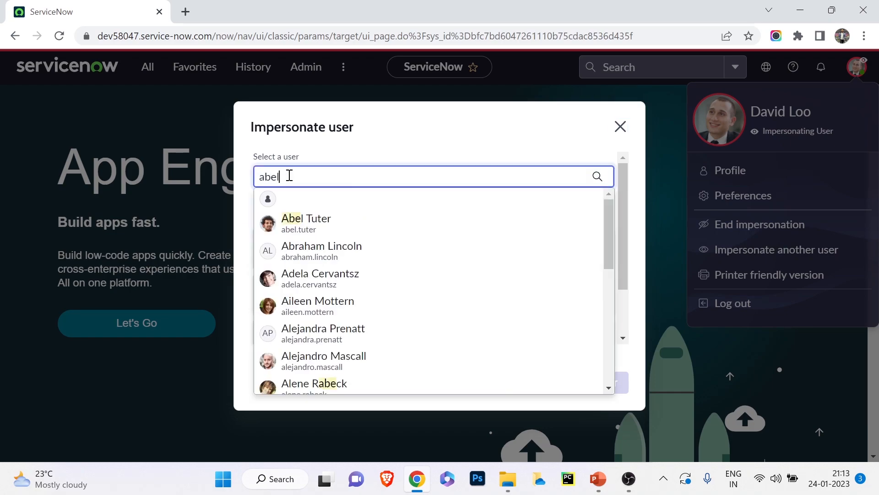
pyautogui.write('l')
pyautogui.click(307, 217)
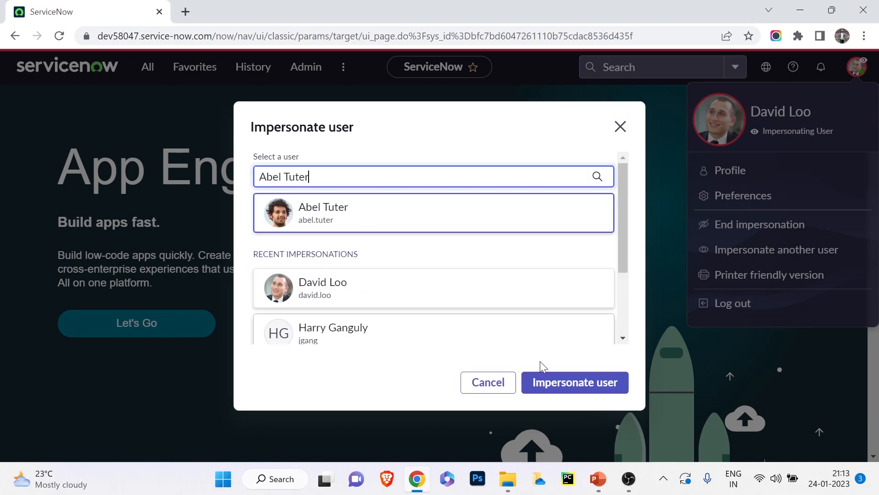
pyautogui.click(372, 220)
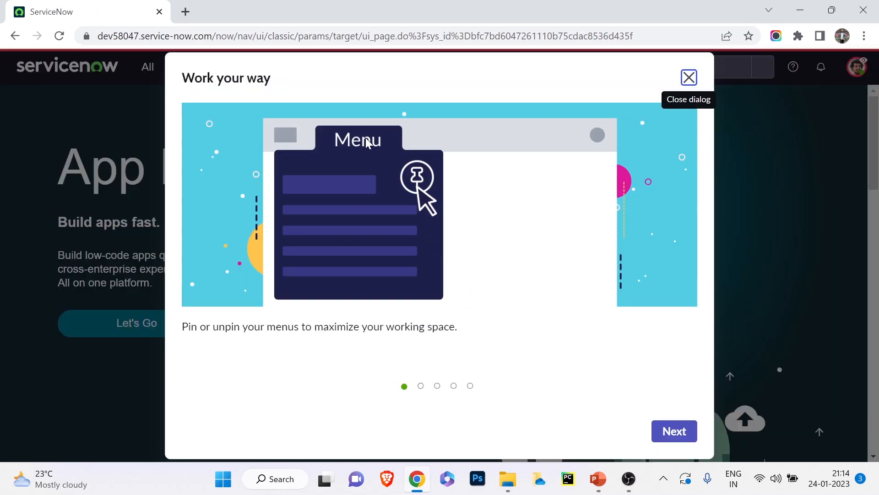
pyautogui.click(689, 77)
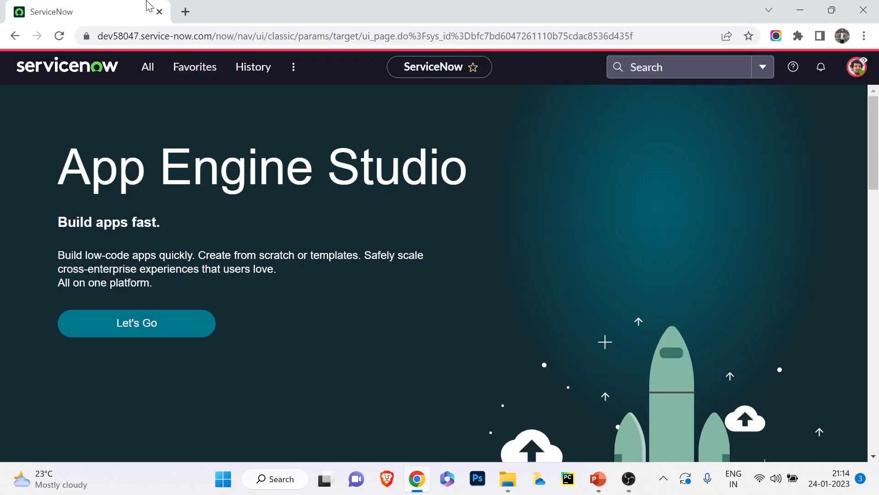
# Open the Employee Center from the Self-Service modules and look over its home page
pyautogui.click(147, 71)
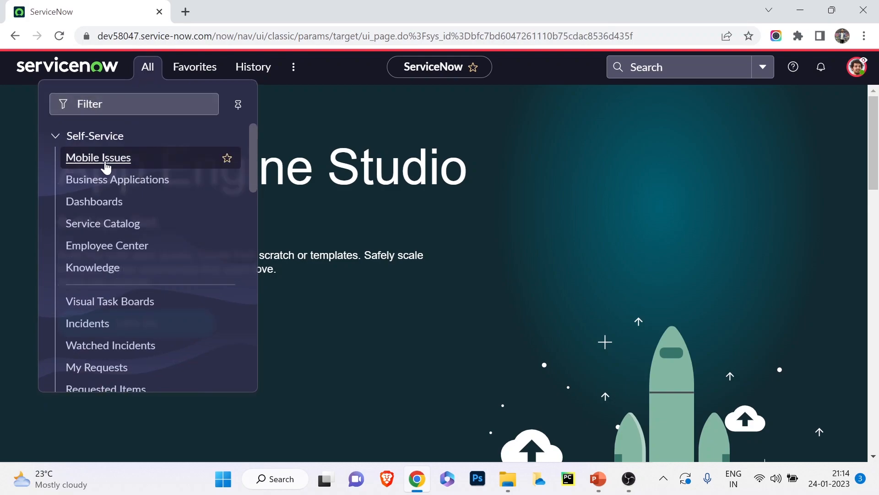
pyautogui.click(117, 247)
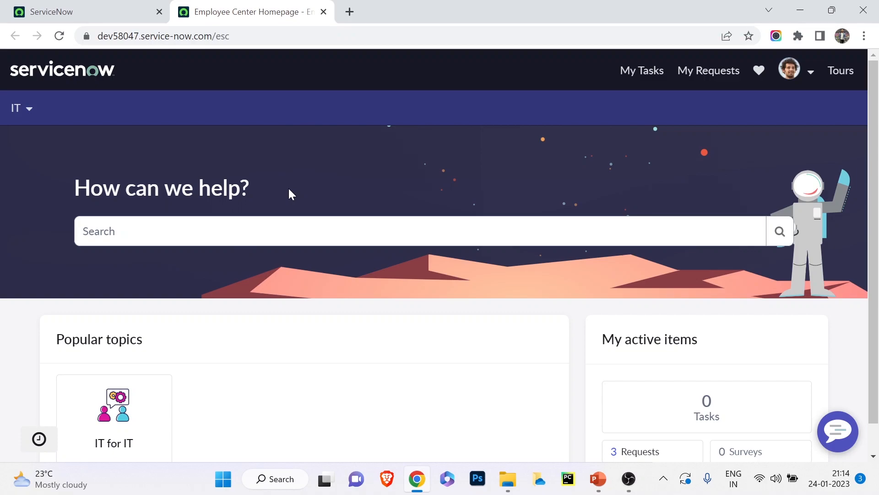
pyautogui.scroll(-1, 288, 191)
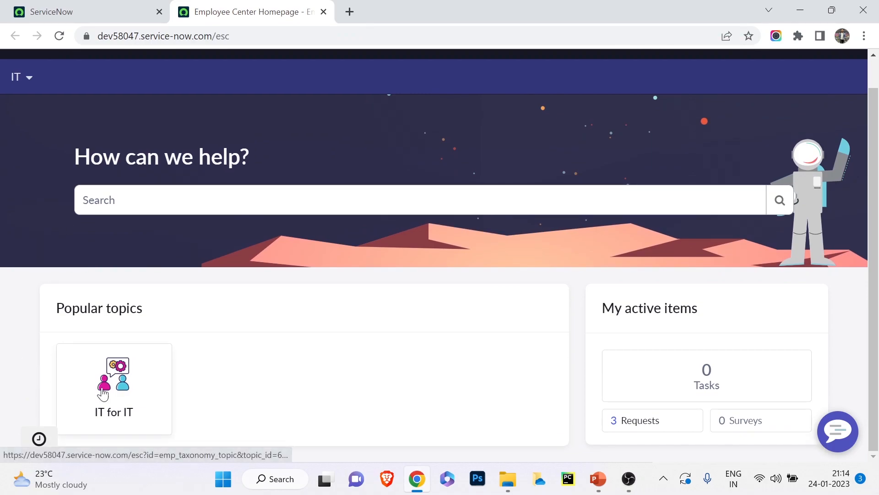
# View the IT for IT topic in the Employee Center and open the employee's My Requests list
pyautogui.click(103, 394)
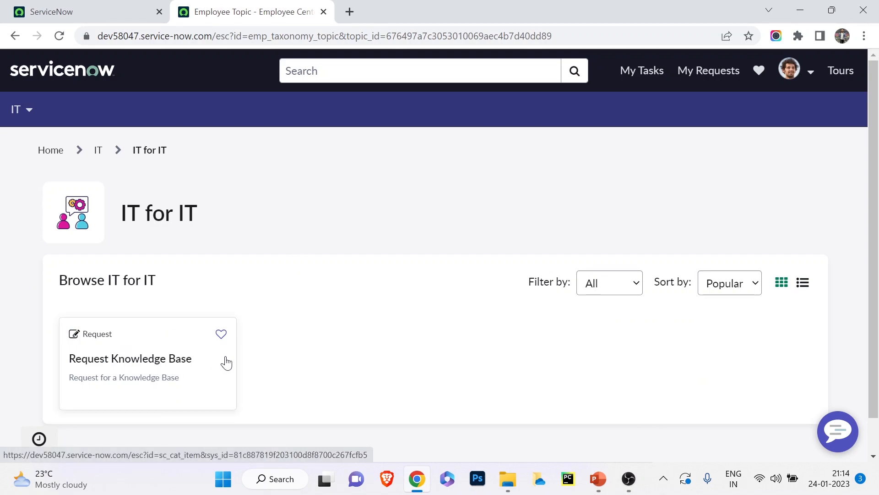
pyautogui.click(684, 72)
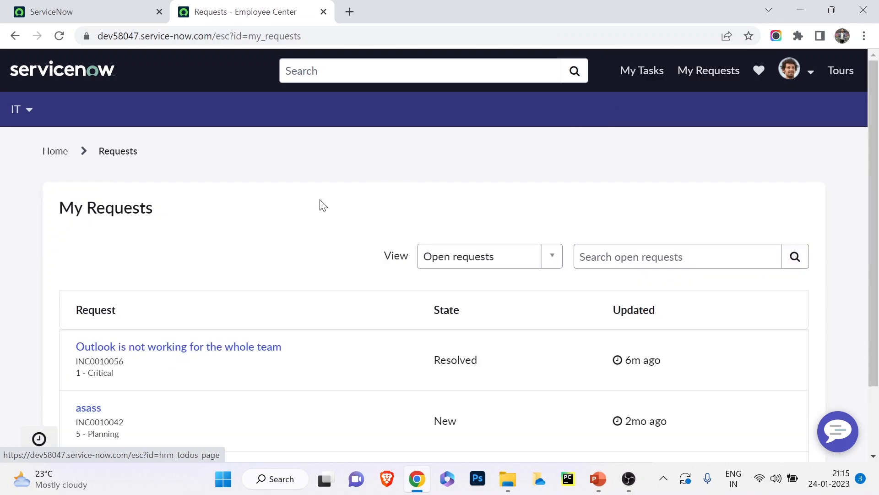
# Review the details and activity of the request "Outlook is not working for the whole team", and return to the My Requests list
pyautogui.click(228, 354)
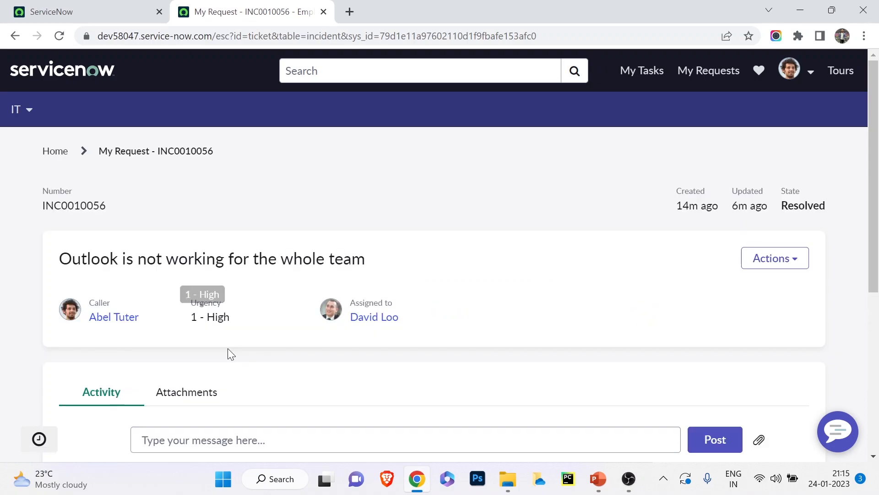
pyautogui.scroll(-6, 260, 263)
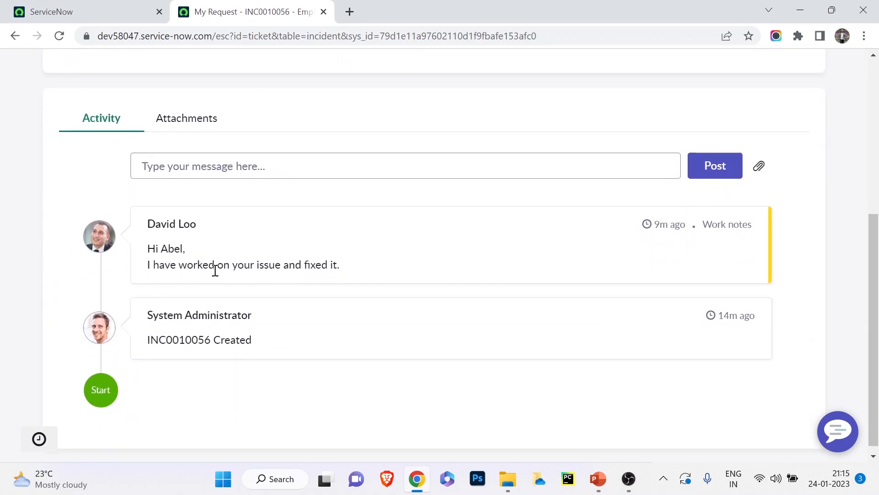
pyautogui.scroll(6, 305, 298)
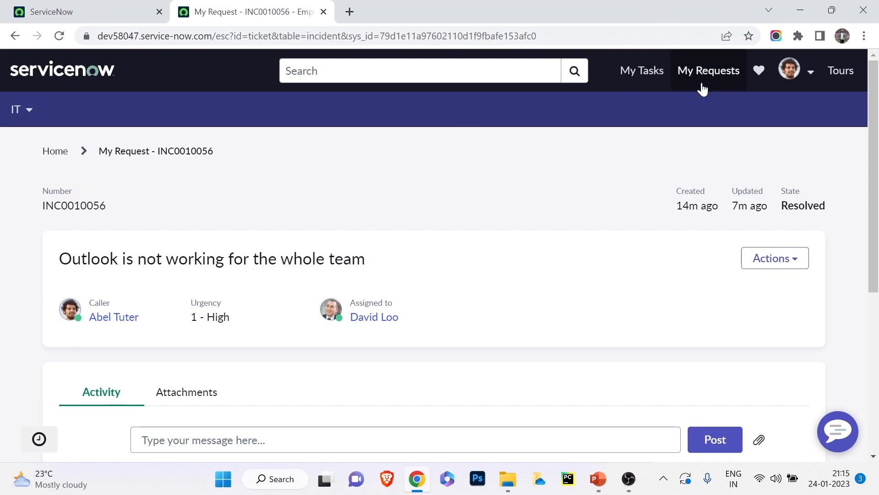
pyautogui.click(682, 74)
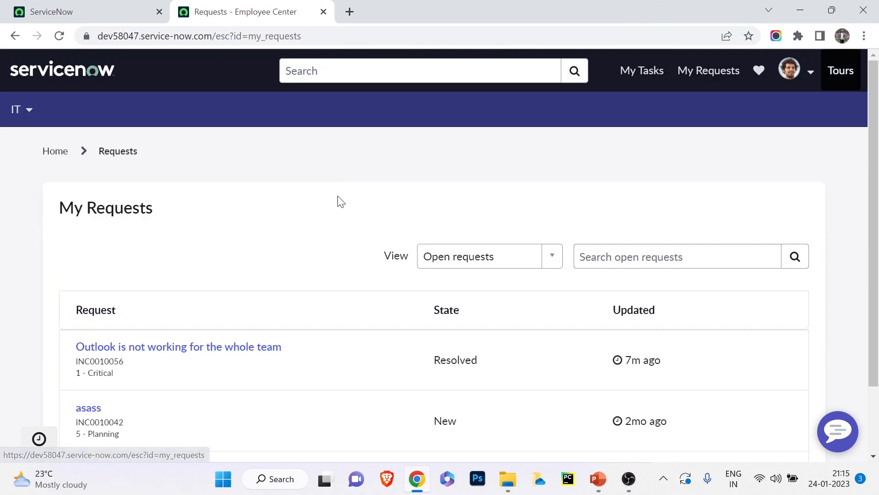
# View the Now Support chat from the My Requests page and close it again
pyautogui.click(828, 420)
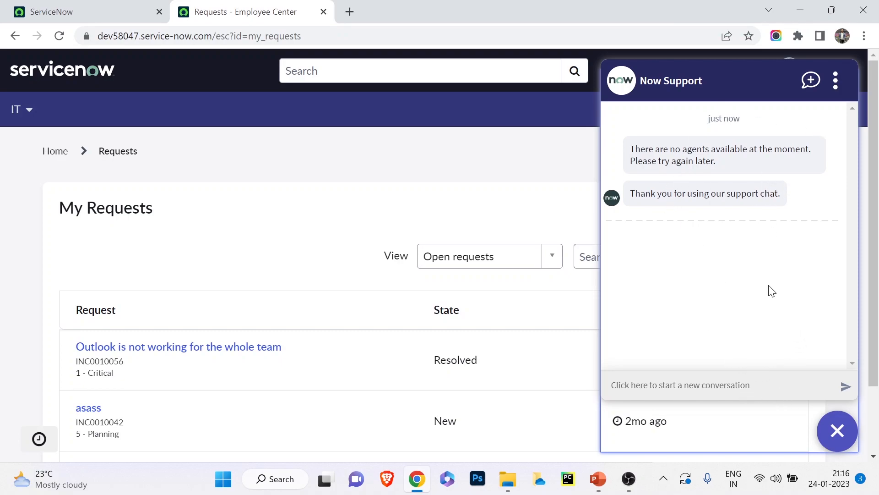
pyautogui.click(309, 217)
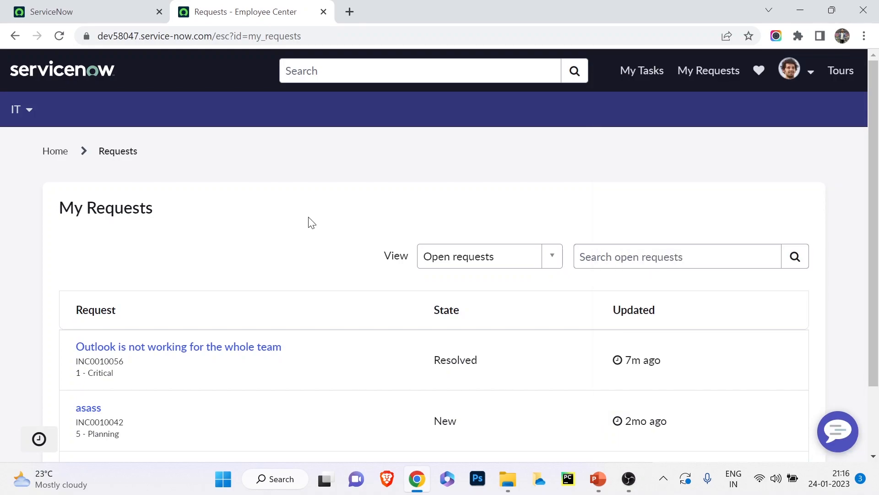